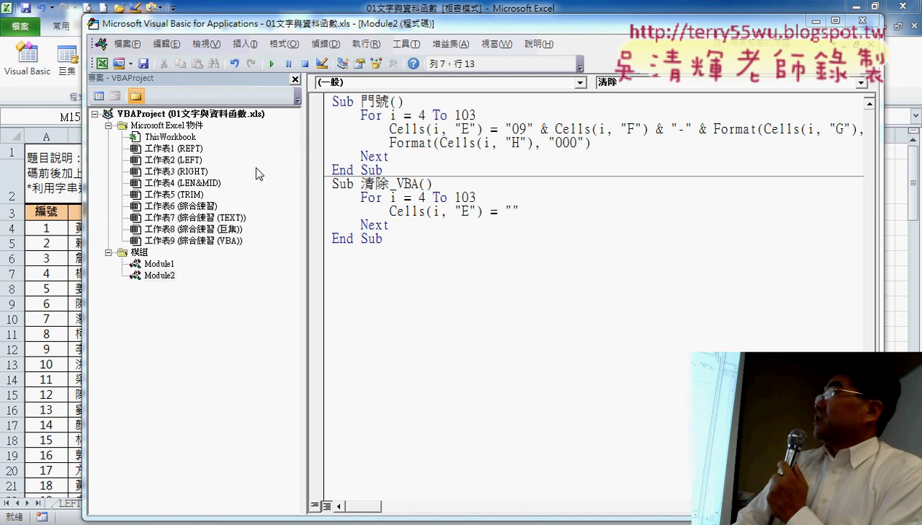
Show the Properties window and change Module1's (Name) to Module_巨集.
left_click(207, 43)
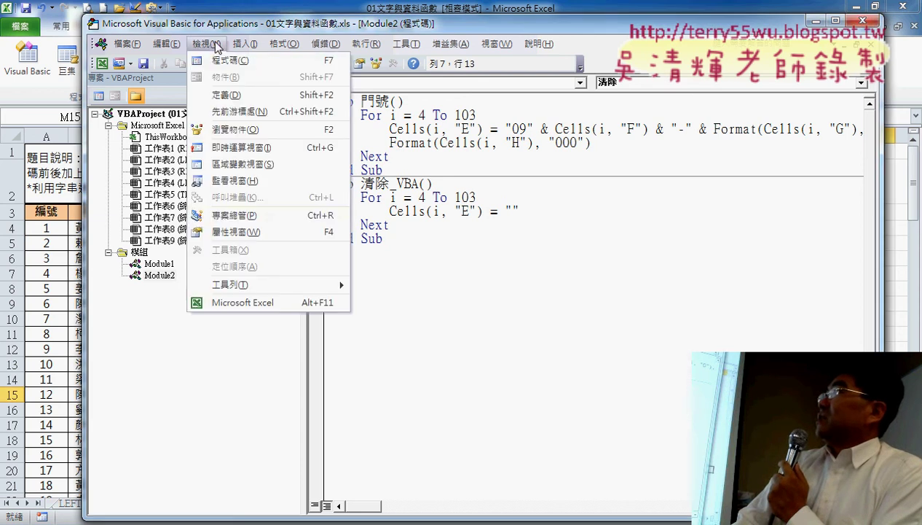
left_click(228, 233)
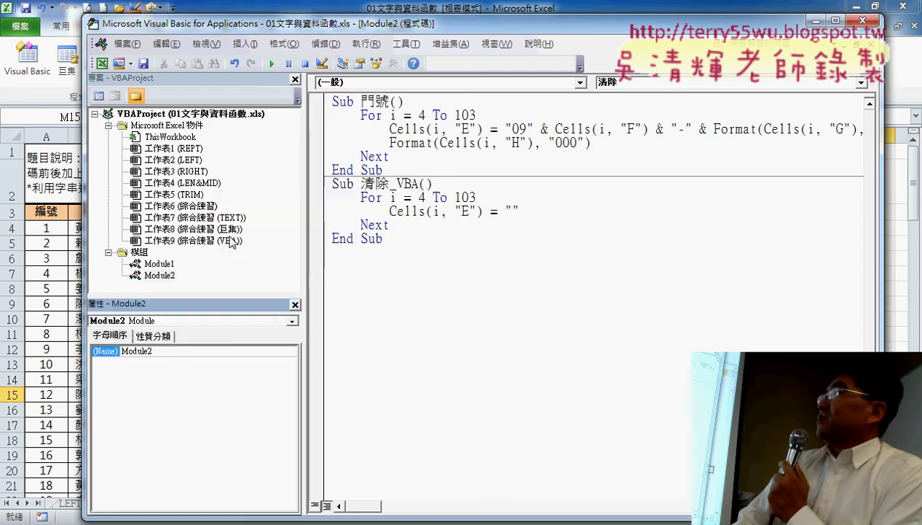
left_click(156, 264)
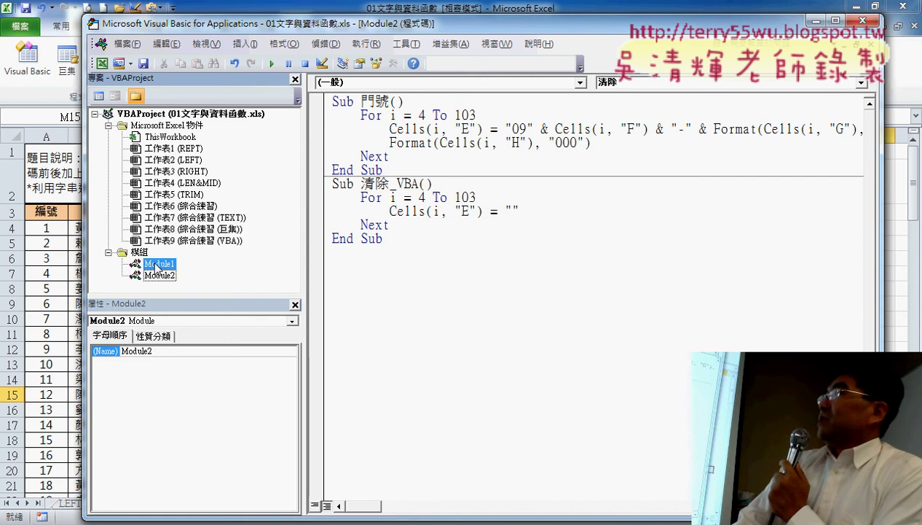
left_click(165, 352)
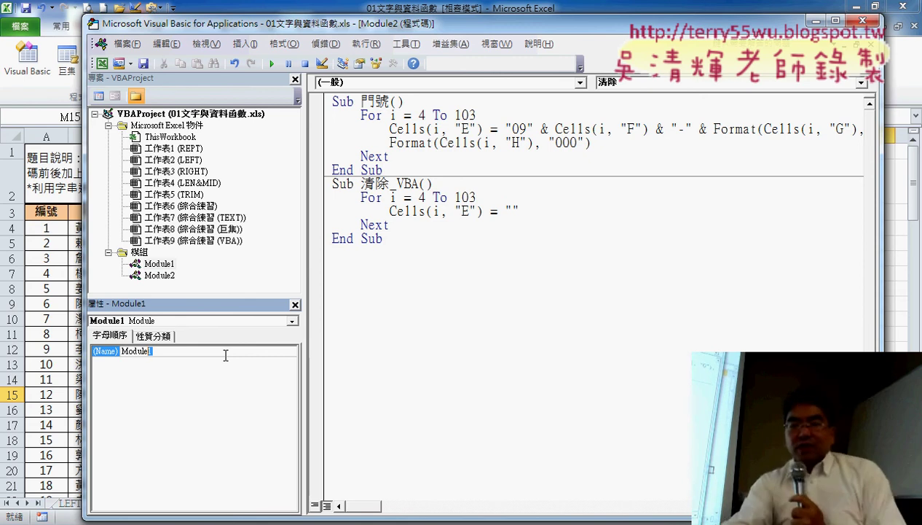
type("_")
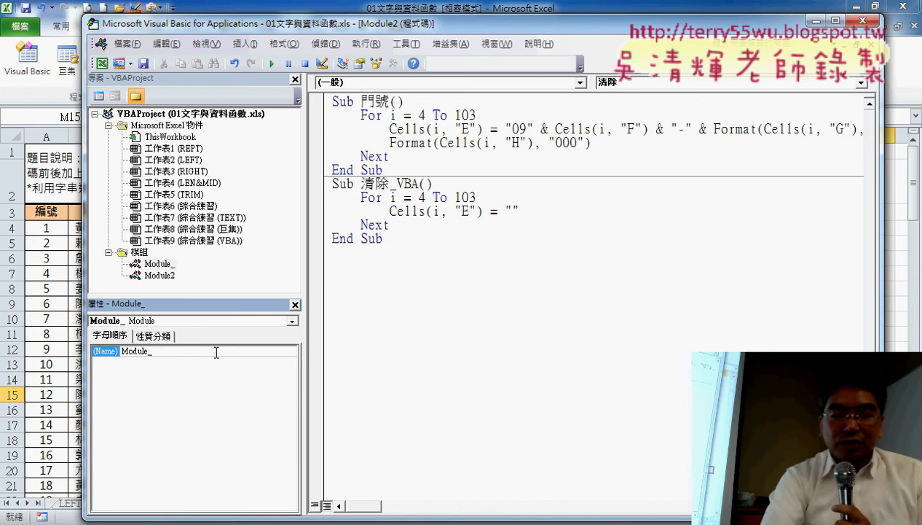
type("具ㄐ")
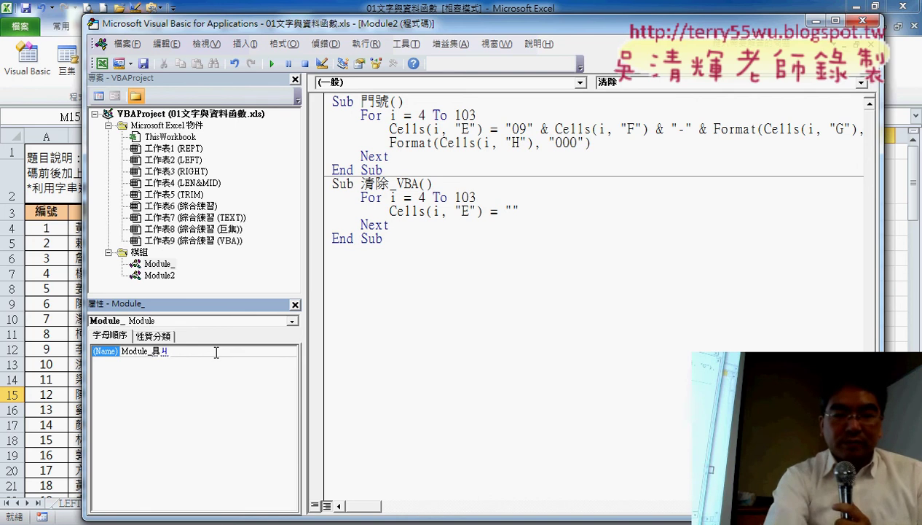
key("BackSpace")
key("BackSpace")
type("巨集")
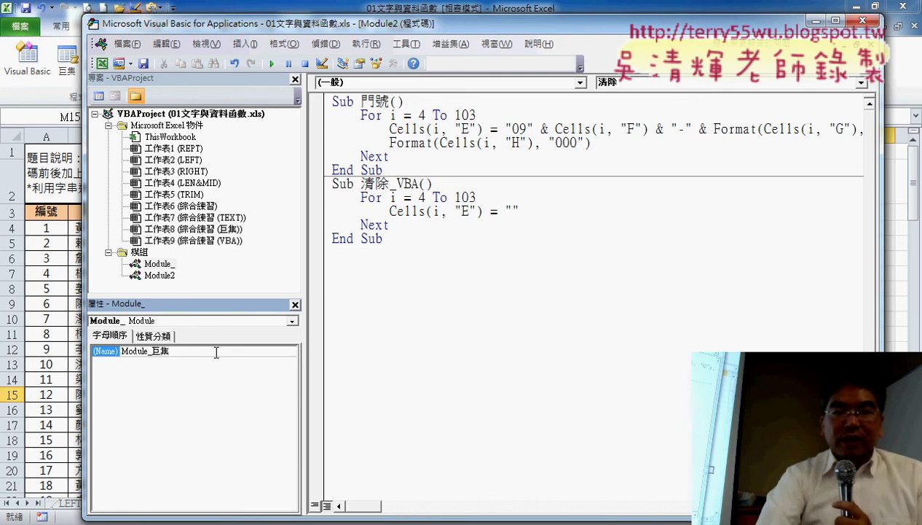
key("Return")
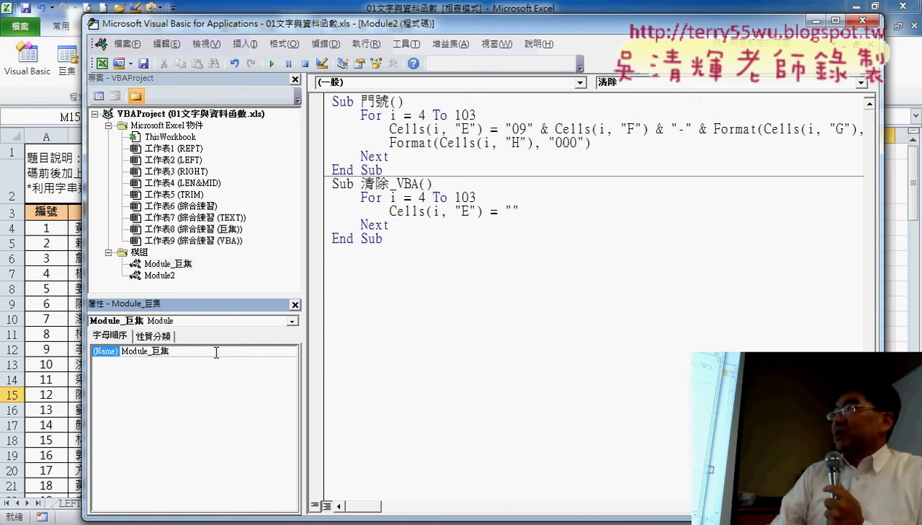
left_click(166, 288)
Change Module2's (Name) property to Module_VBA.
left_click(164, 277)
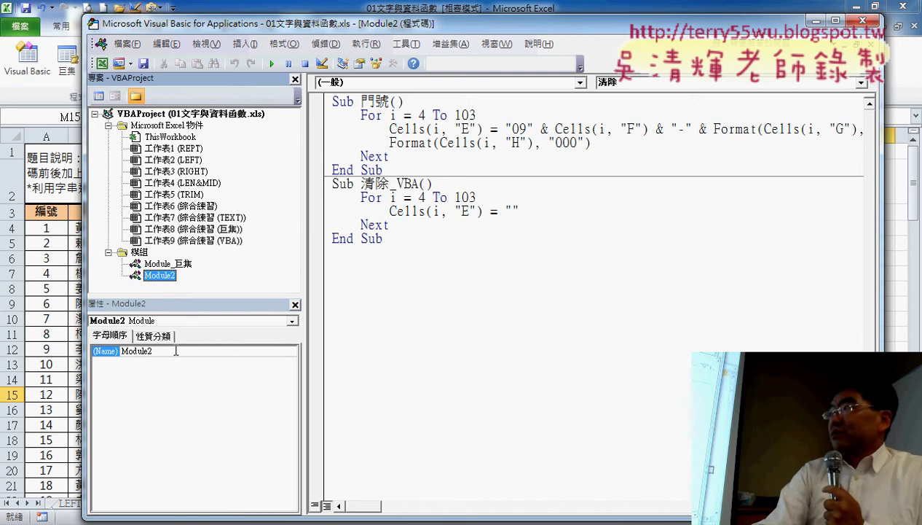
left_click_drag(148, 350, 168, 353)
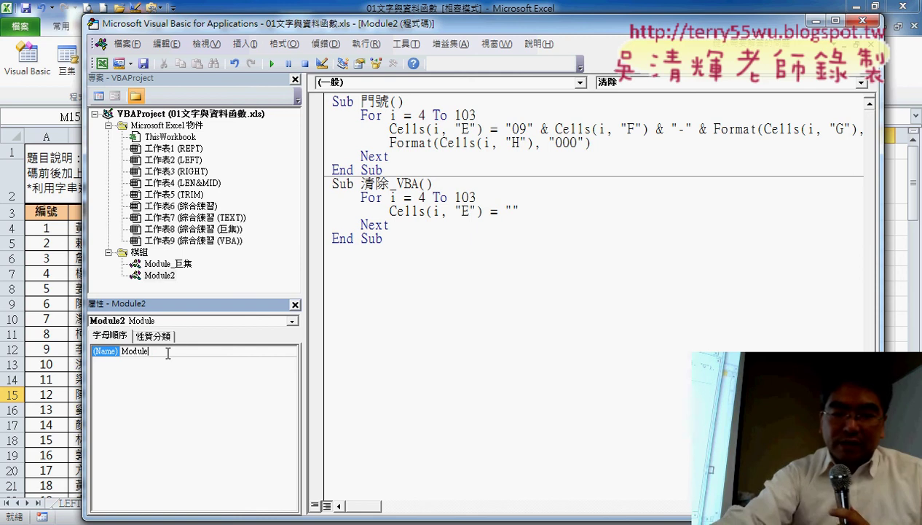
type("_VB")
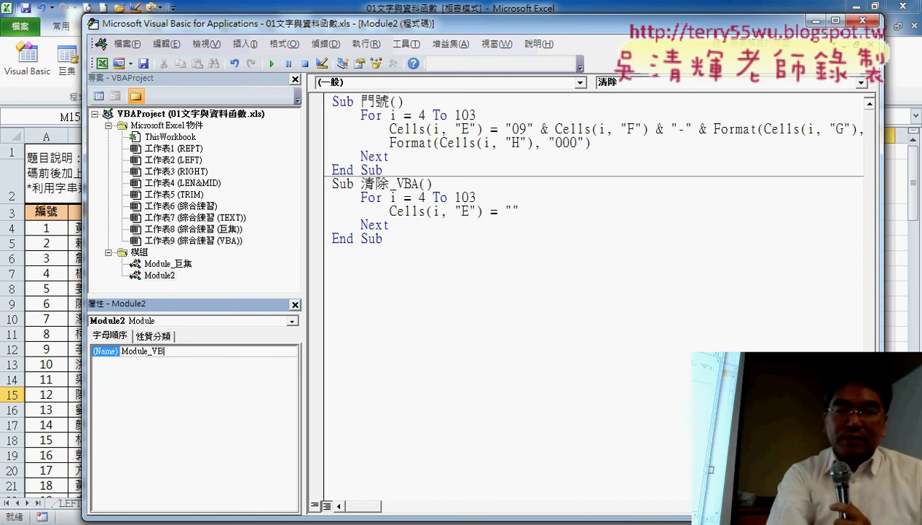
type("A")
key("Return")
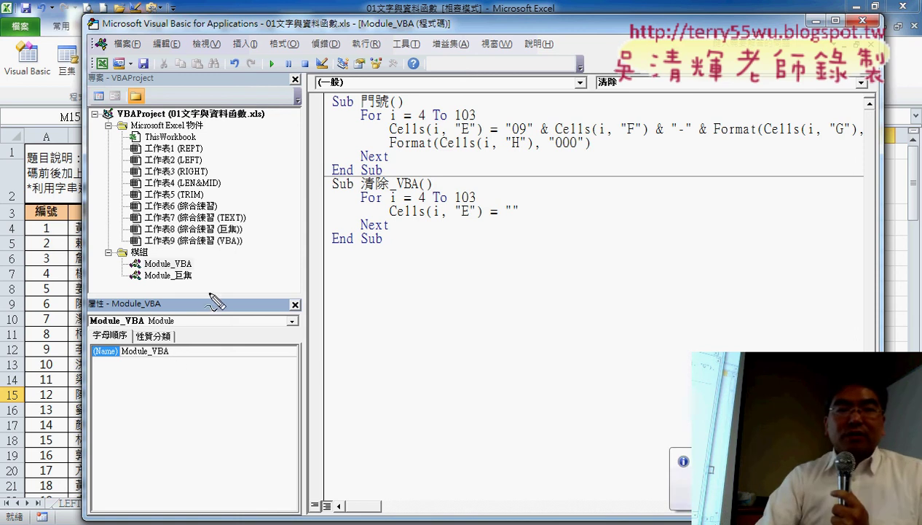
mouse_move(191, 286)
left_mouse_down()
mouse_move(120, 252)
mouse_move(213, 278)
left_mouse_up()
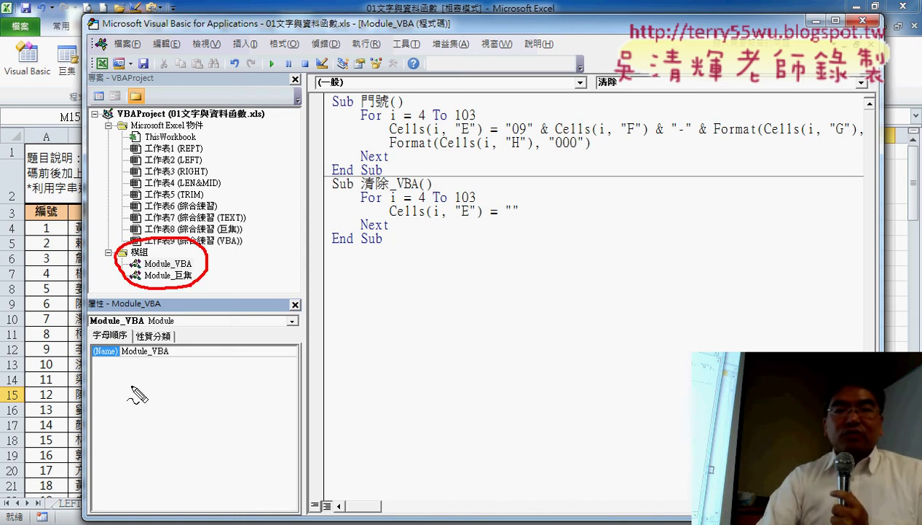
left_click_drag(127, 384, 135, 394)
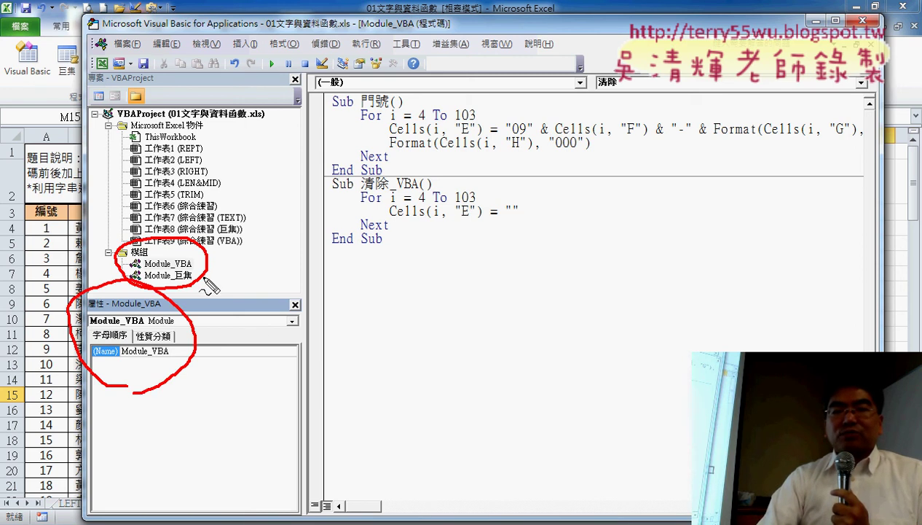
mouse_move(204, 293)
left_mouse_down()
mouse_move(176, 353)
mouse_move(196, 341)
left_mouse_up()
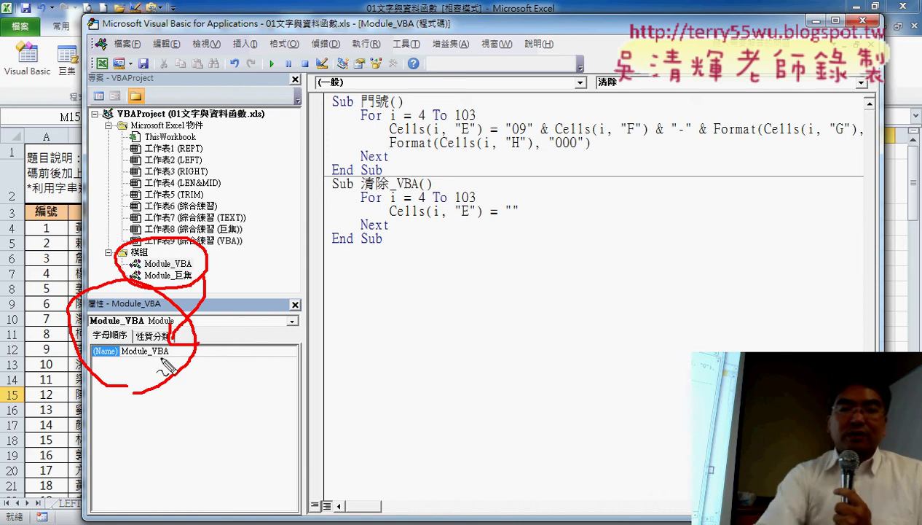
key("Escape")
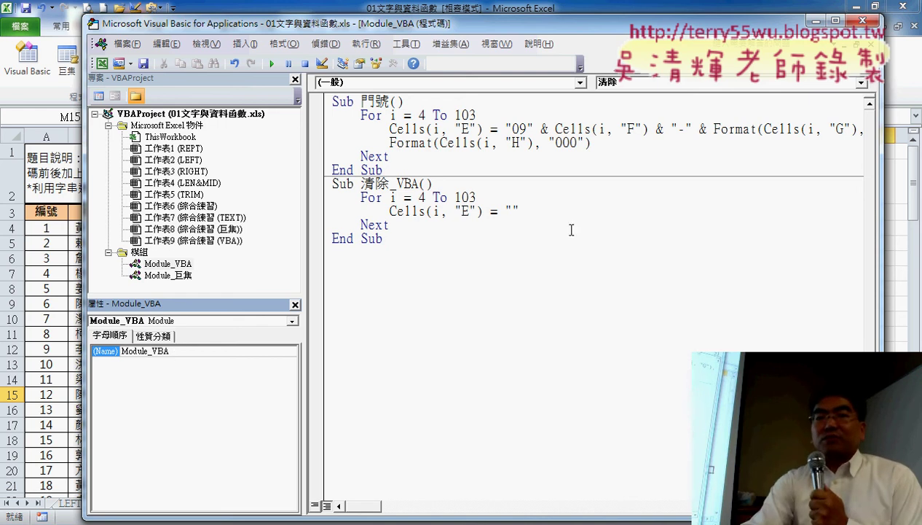
Close the Module_巨集 code window, Properties and Project Explorer panes, then exit the VBA editor.
key("ctrl+Tab")
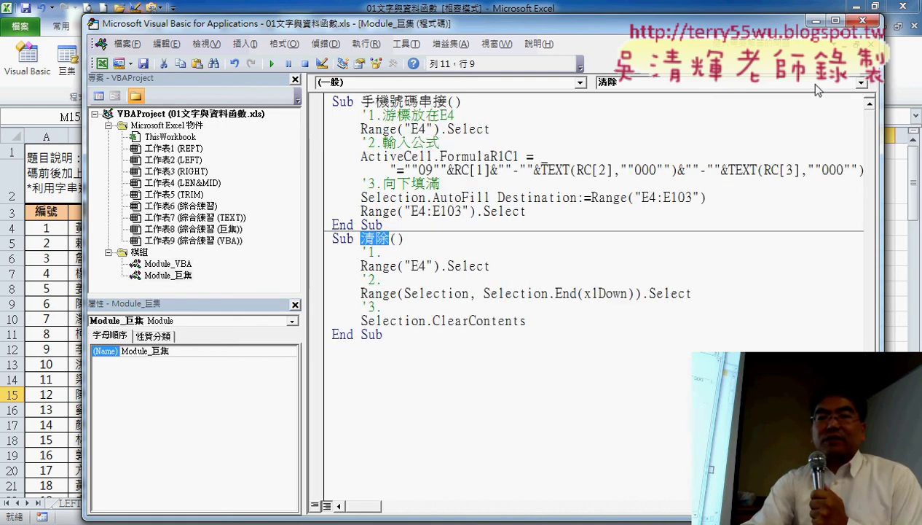
left_click(874, 42)
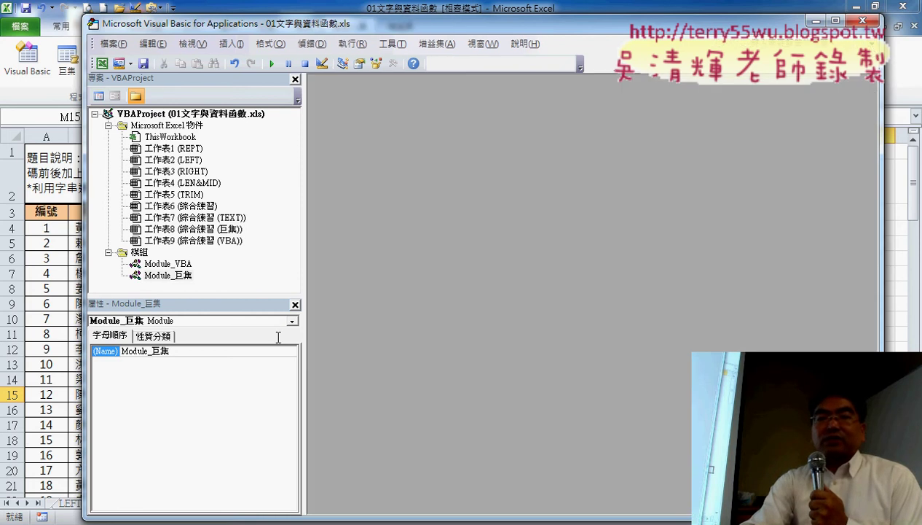
left_click(295, 304)
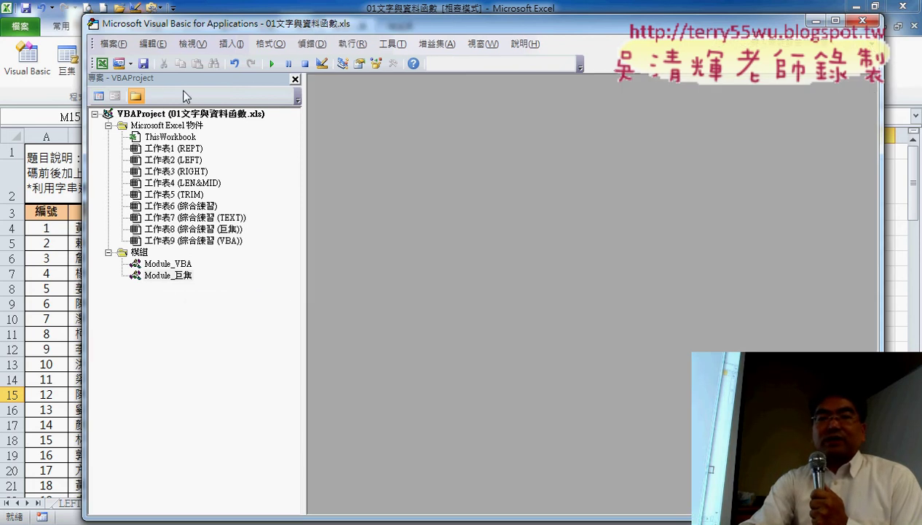
left_click(295, 79)
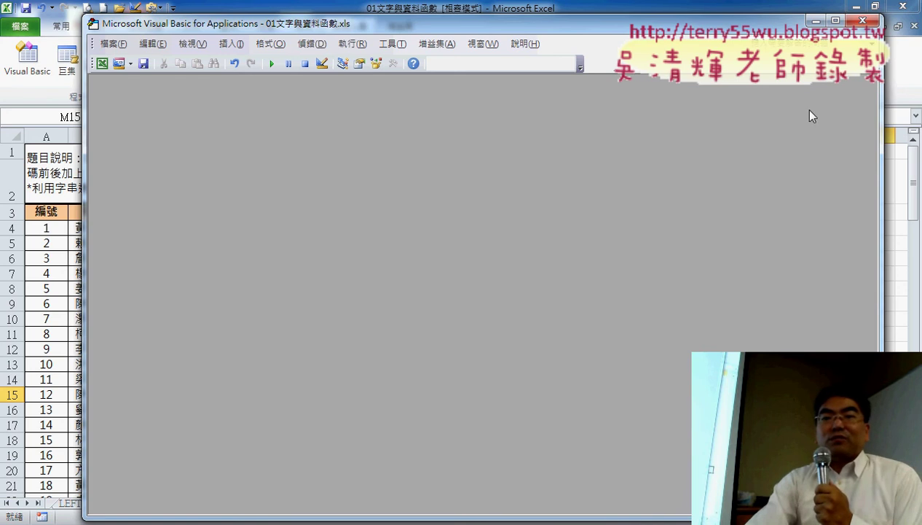
left_click(862, 21)
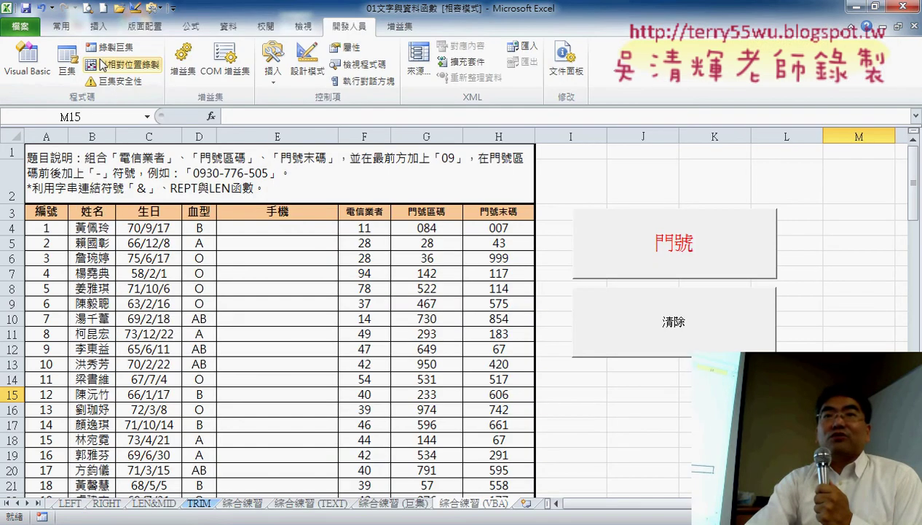
Reopen the VBA editor, show the Project Explorer and briefly view the Module_VBA code.
left_click(40, 64)
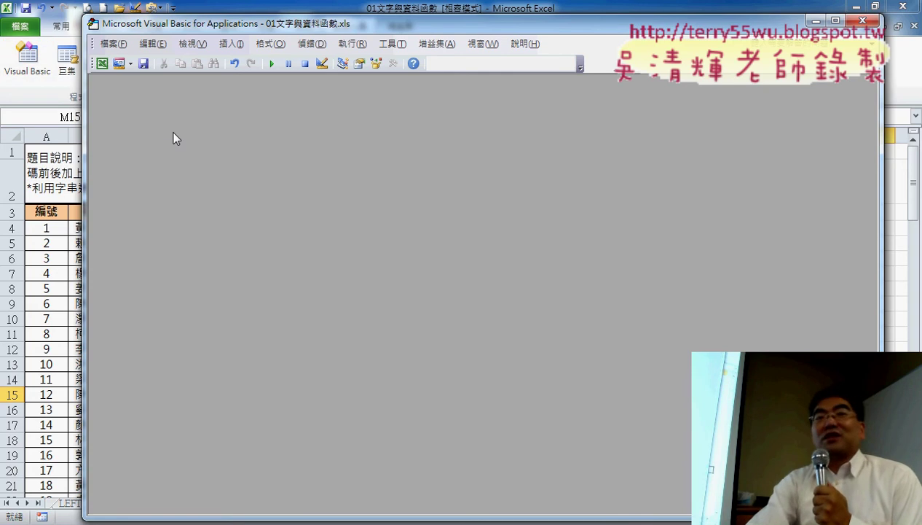
left_click(192, 44)
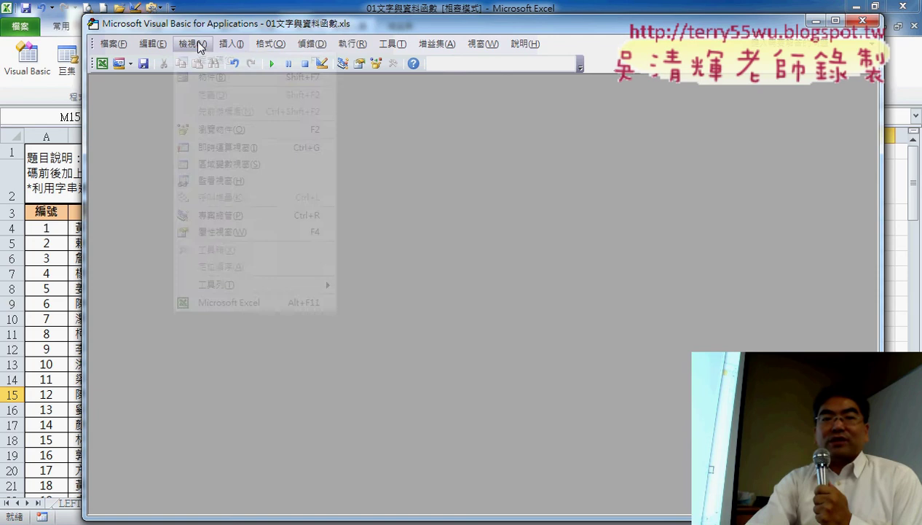
left_click(242, 215)
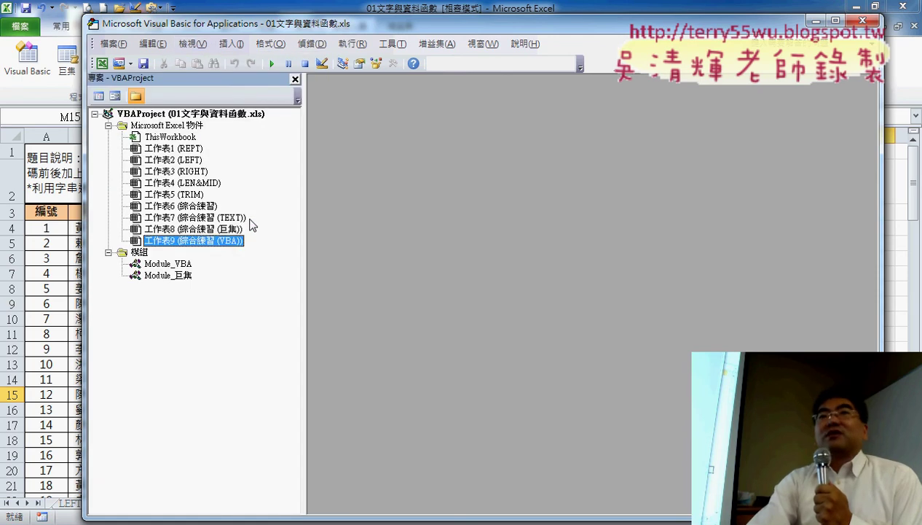
double_click(182, 266)
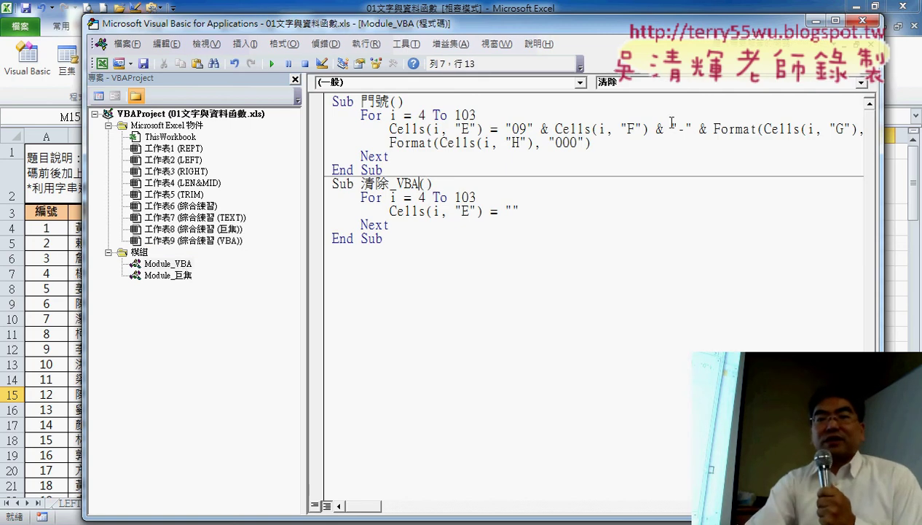
left_click(864, 48)
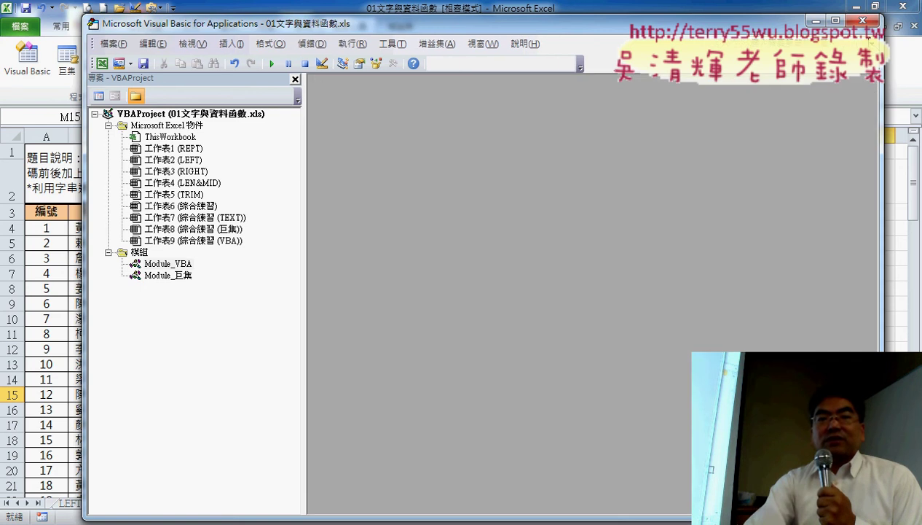
left_click(295, 79)
Show the Project Explorer and Properties window, then drag the splitter to shorten the Properties panel.
left_click(191, 44)
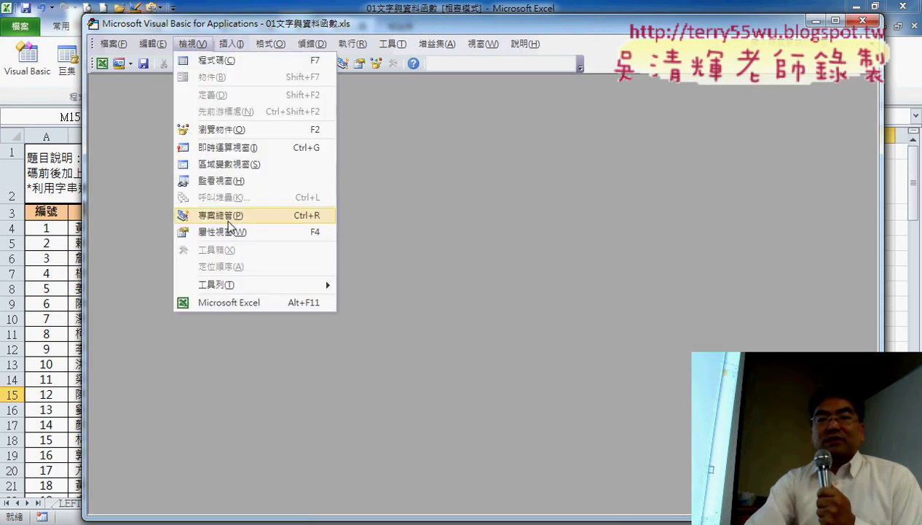
left_click(229, 216)
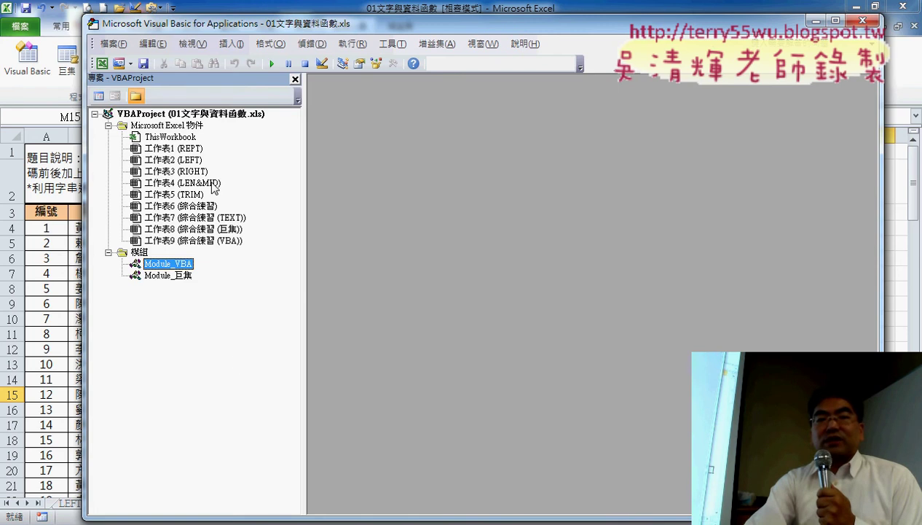
left_click(194, 44)
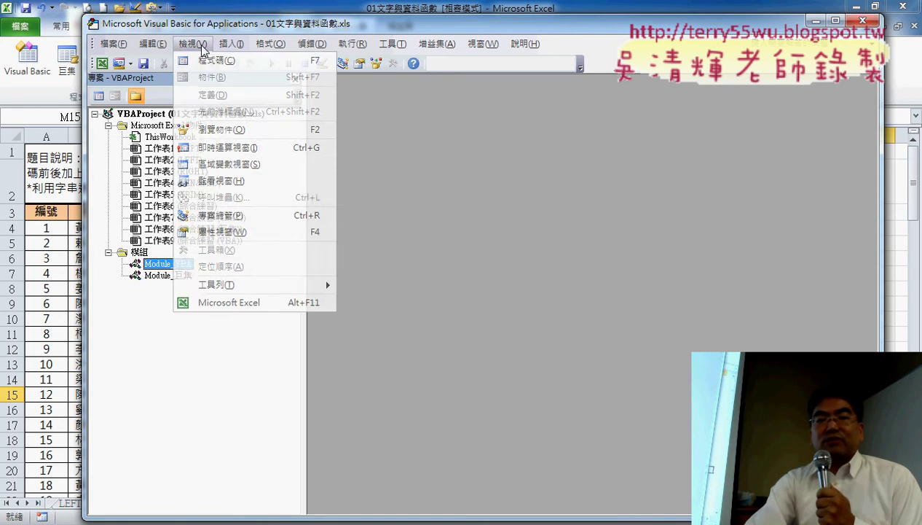
left_click(227, 233)
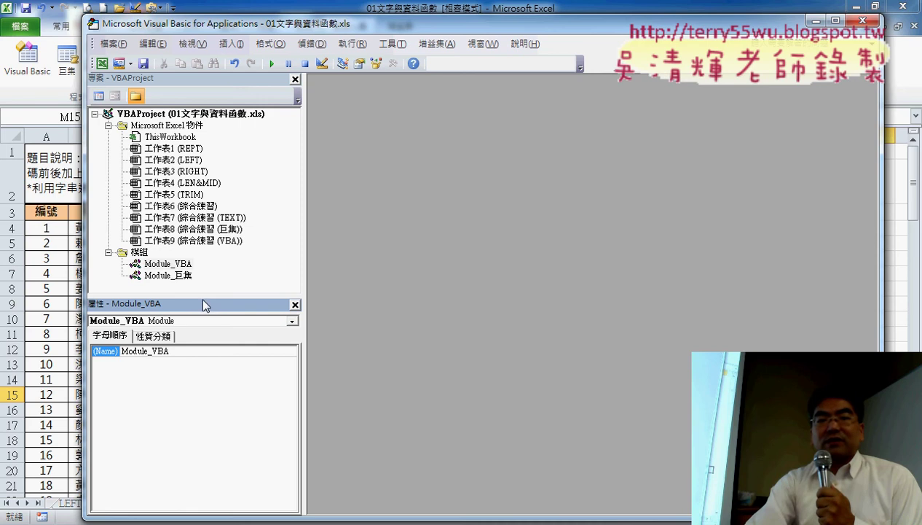
left_click_drag(204, 298, 206, 353)
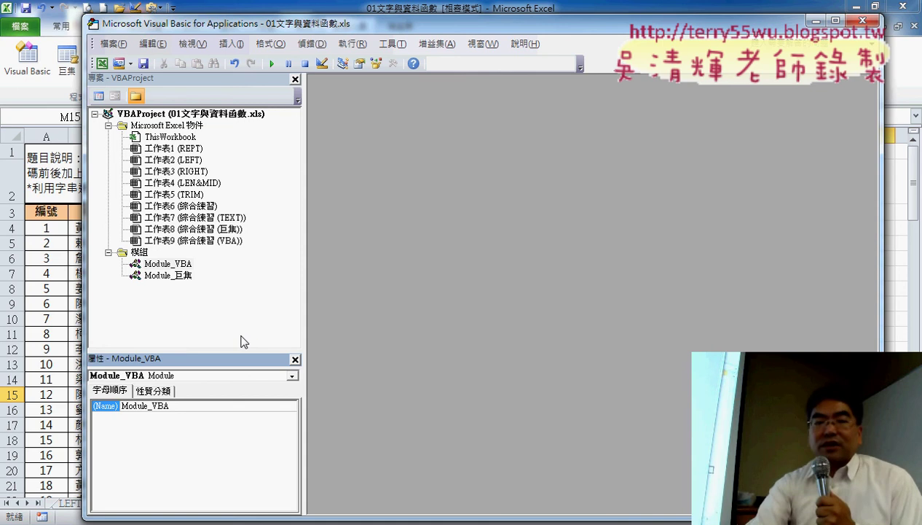
Open Module_VBA to view the 門號 and 清除_VBA macro code.
double_click(169, 264)
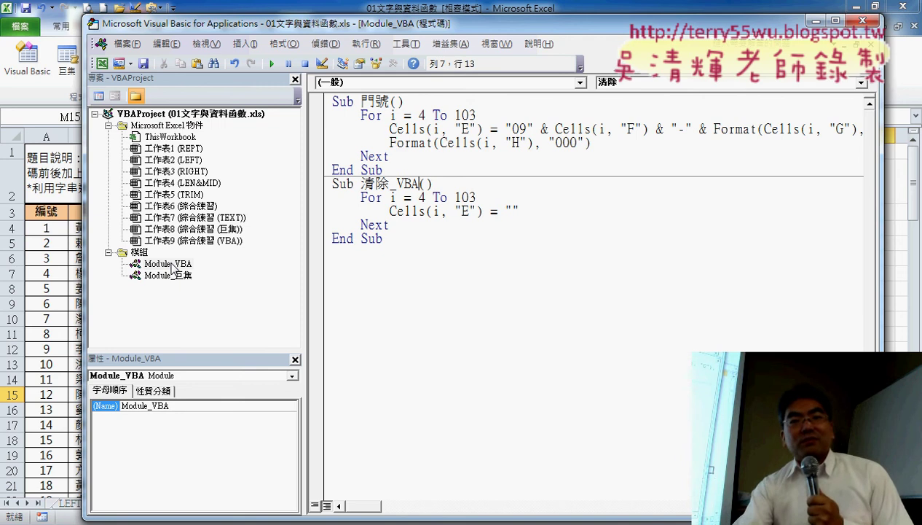
scroll(534, 199, "down", 1)
key("alt+F11")
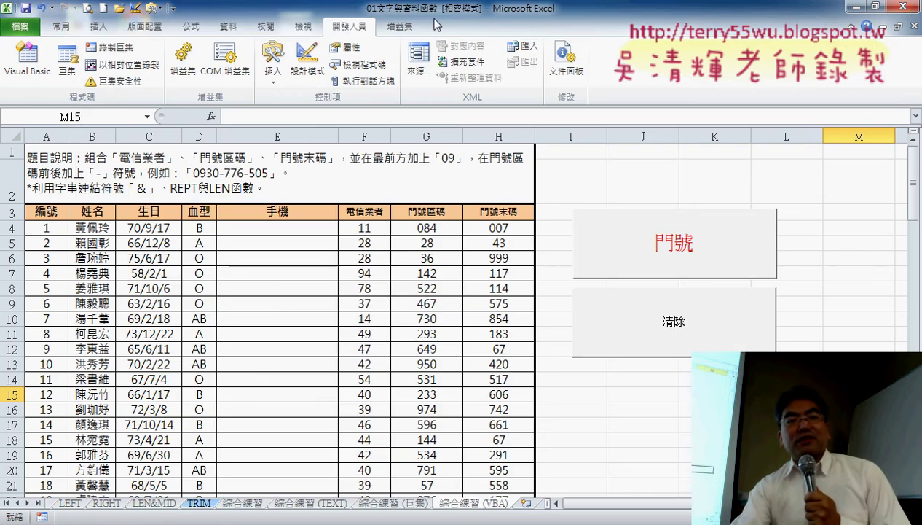
left_click(27, 62)
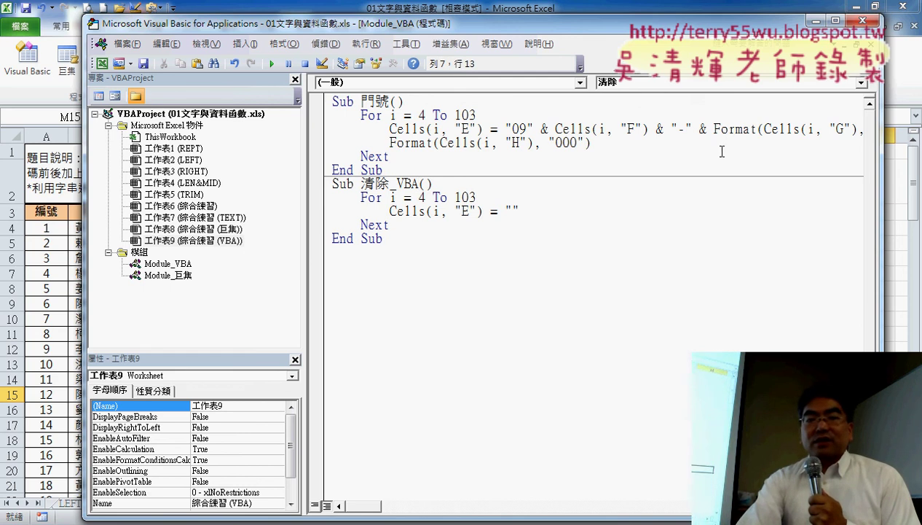
left_click(862, 20)
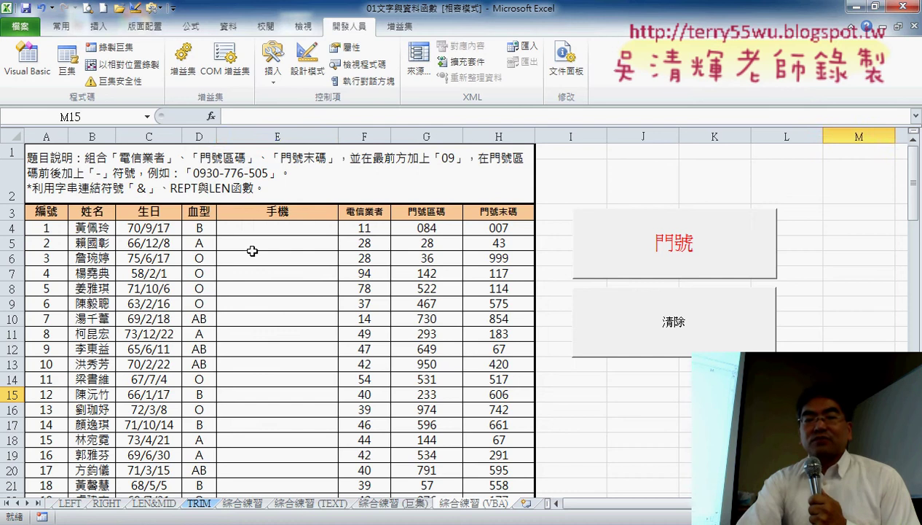
Select cell E4, the first cell of the 手機 column.
left_click(260, 229)
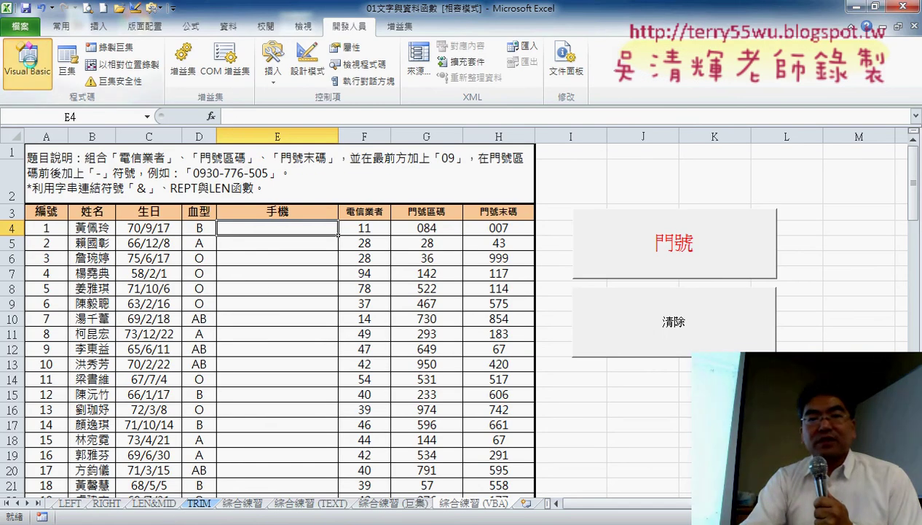
Reopen the VBA editor and narrow the Project pane, placing the cursor below the existing macros.
left_click(27, 62)
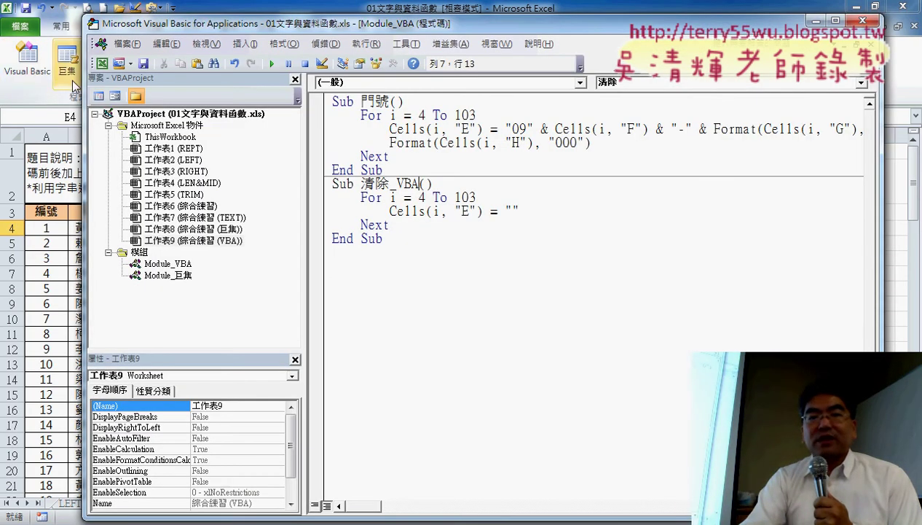
left_click(357, 277)
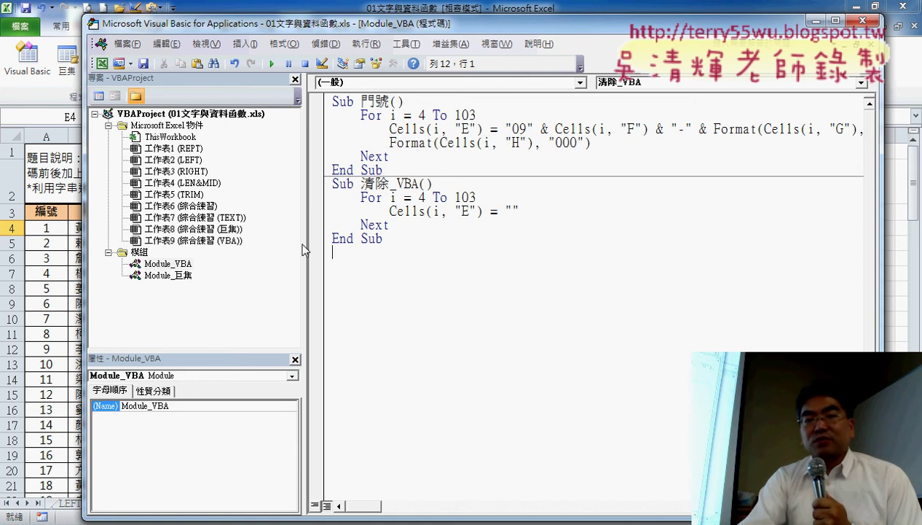
key("ctrl+r")
left_click_drag(304, 244, 256, 243)
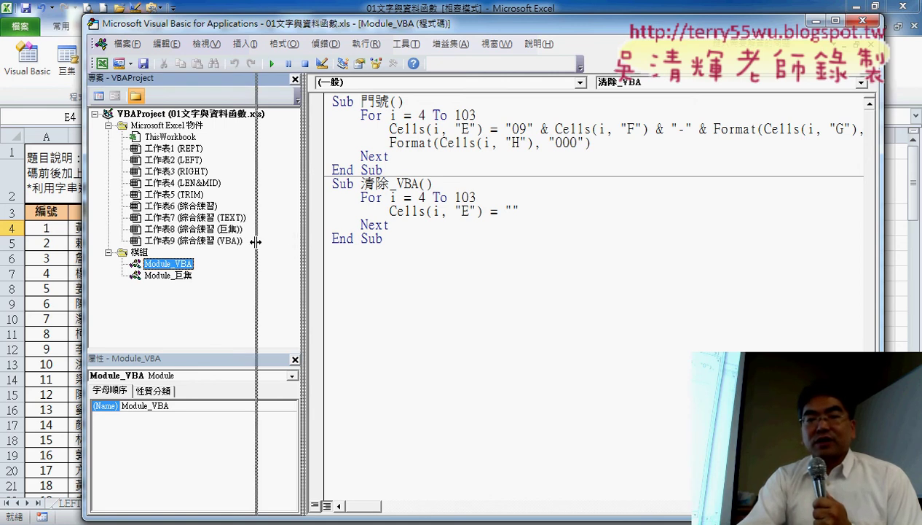
left_click(324, 262)
Insert a new Public Function procedure named 手機 via Insert > Procedure.
left_click(244, 43)
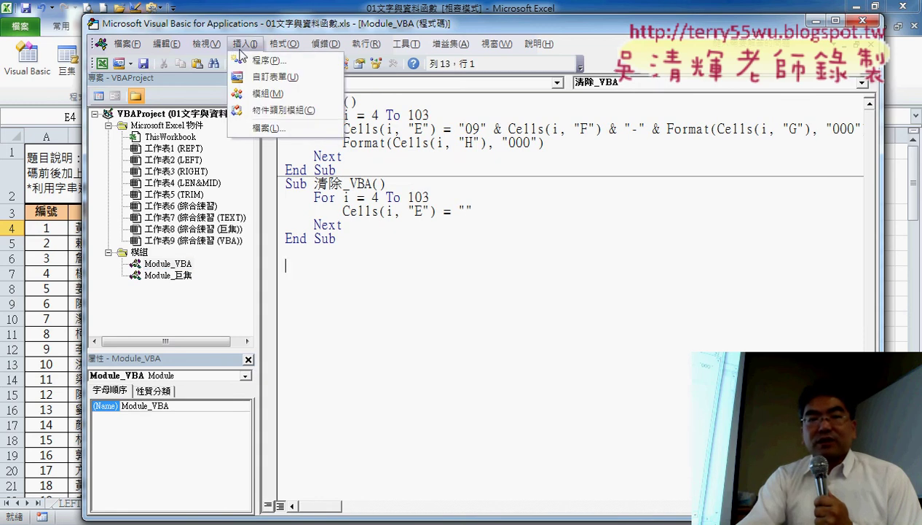
left_click(259, 61)
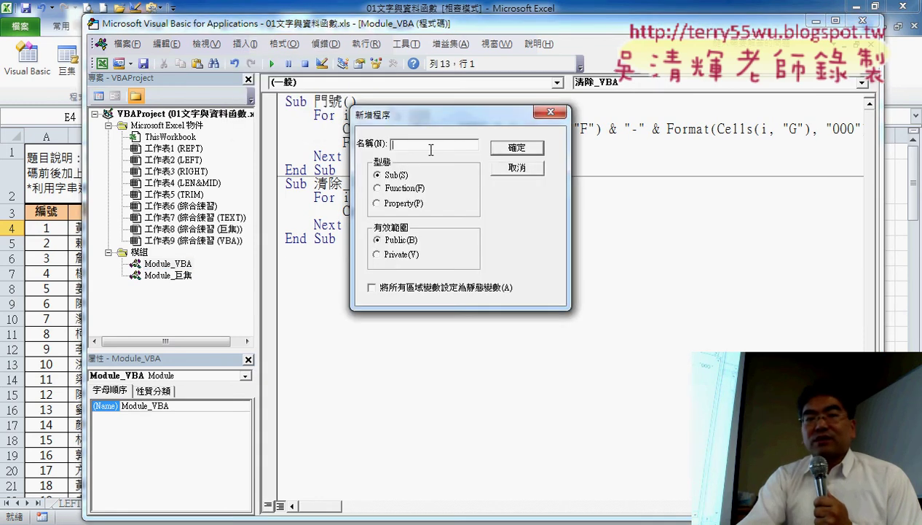
type("F")
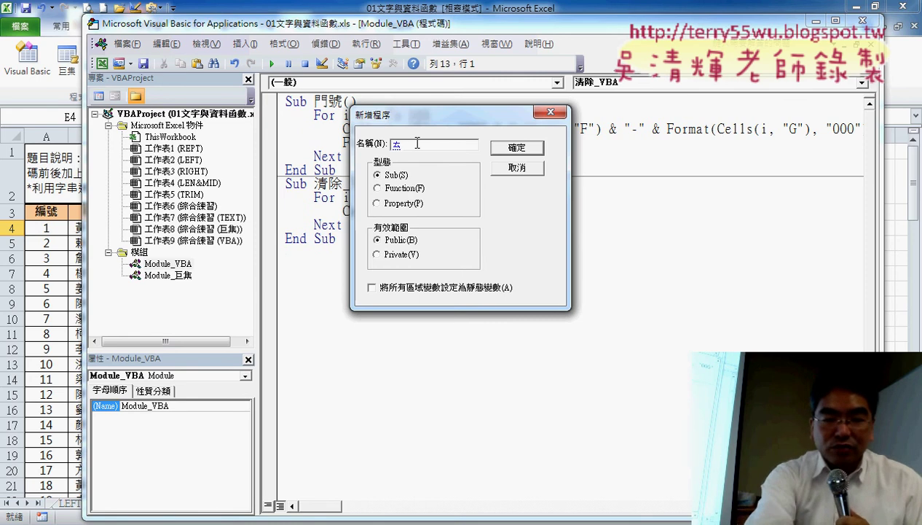
type("ㄔ")
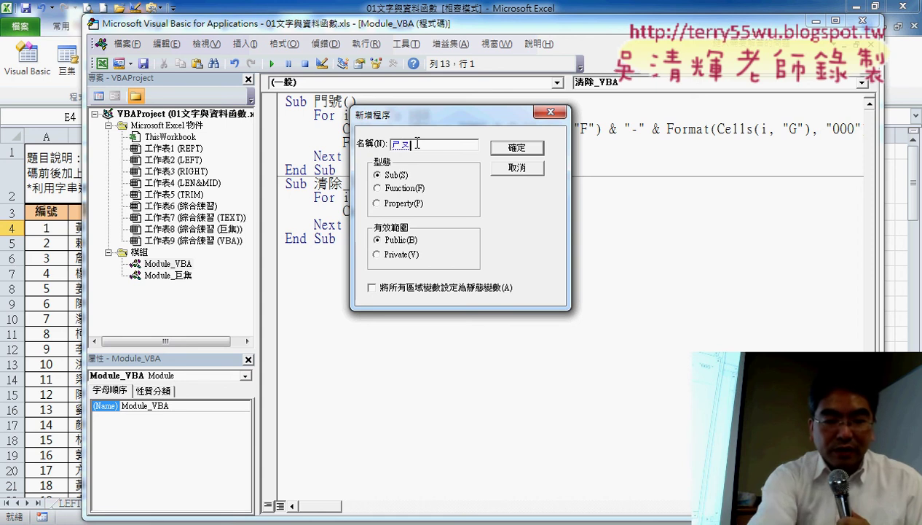
type("手機")
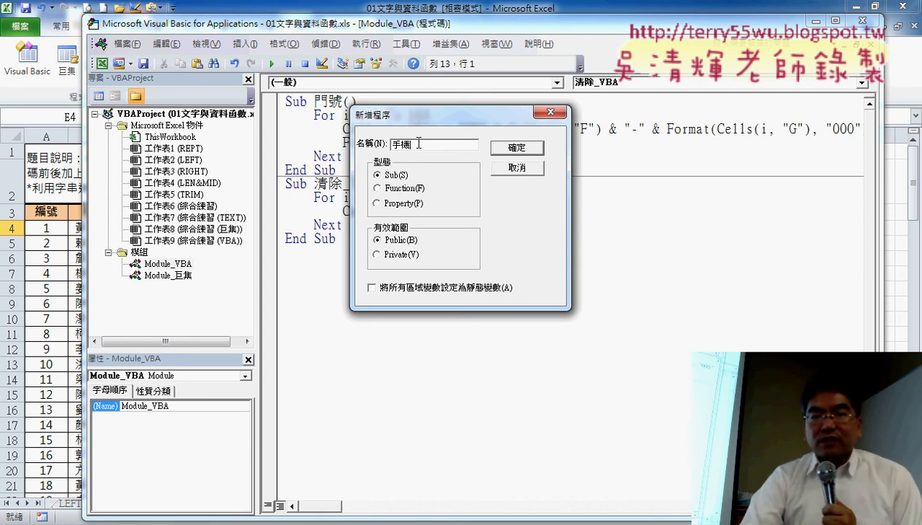
left_click(378, 188)
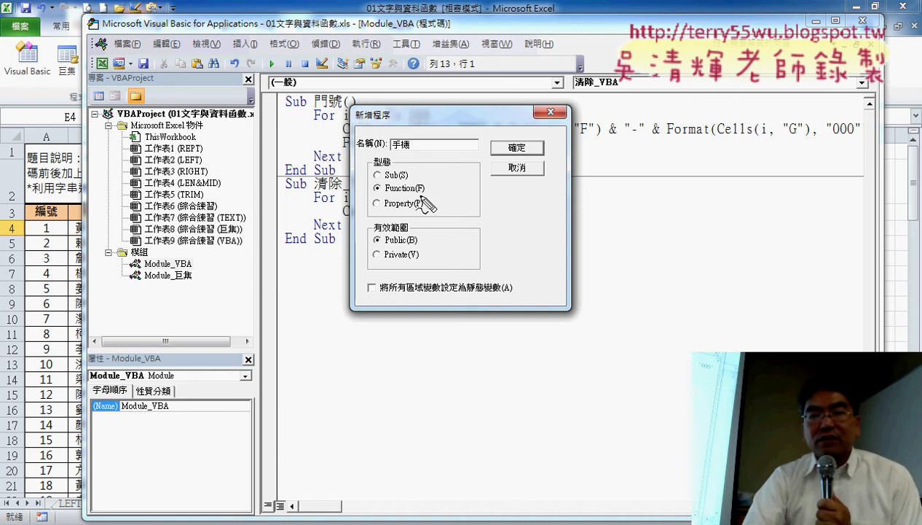
mouse_move(424, 194)
left_mouse_down()
mouse_move(370, 195)
mouse_move(435, 191)
left_mouse_up()
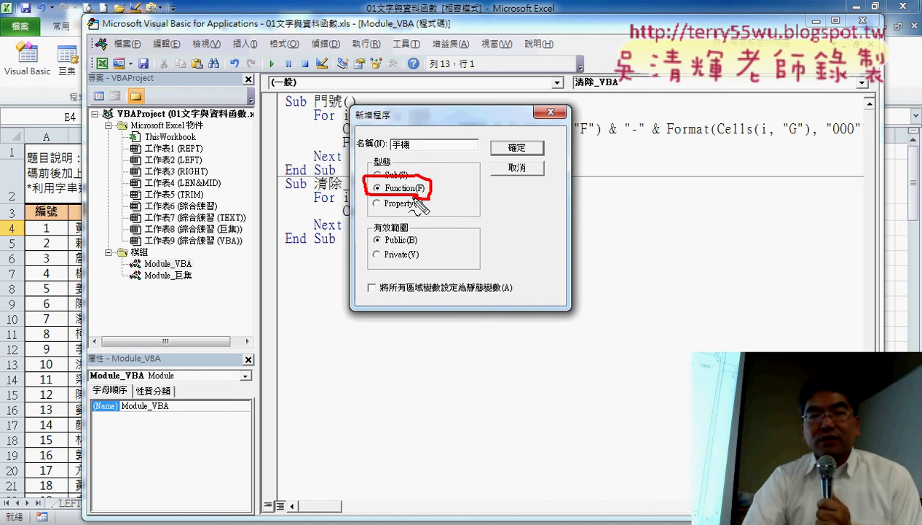
left_click_drag(414, 155, 348, 202)
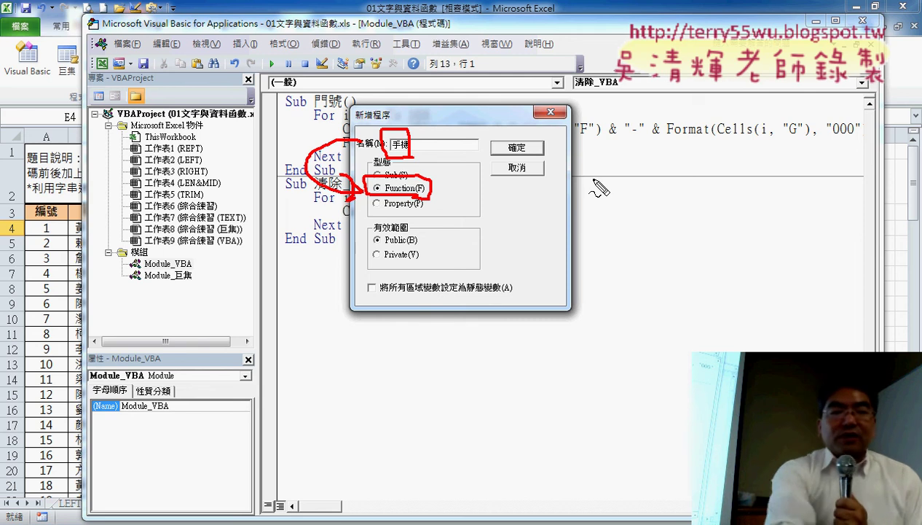
key("Escape")
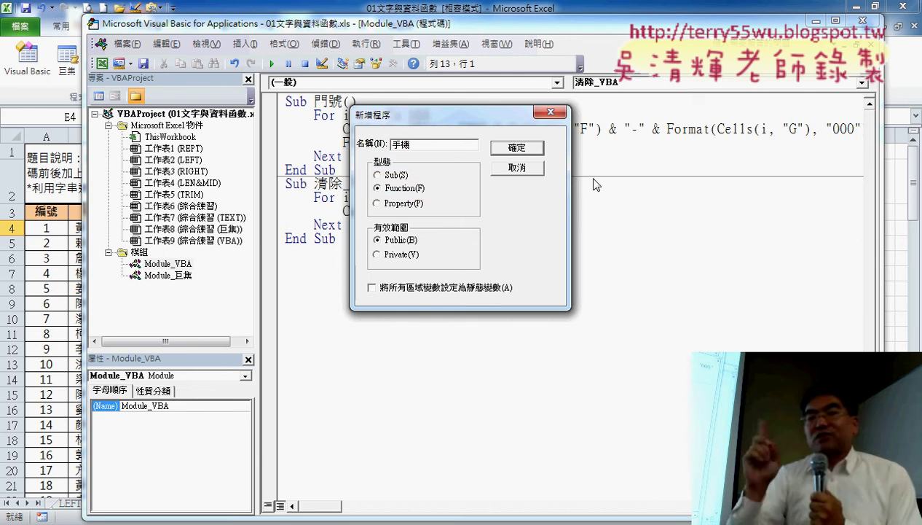
left_click(517, 149)
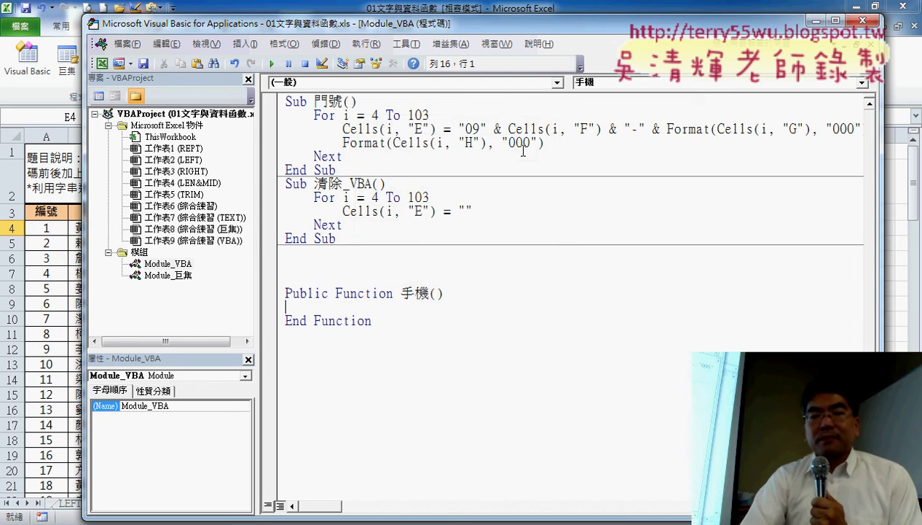
Delete the blank lines after 清除_VBA's End Sub and select the parentheses after 手機.
left_click(372, 241)
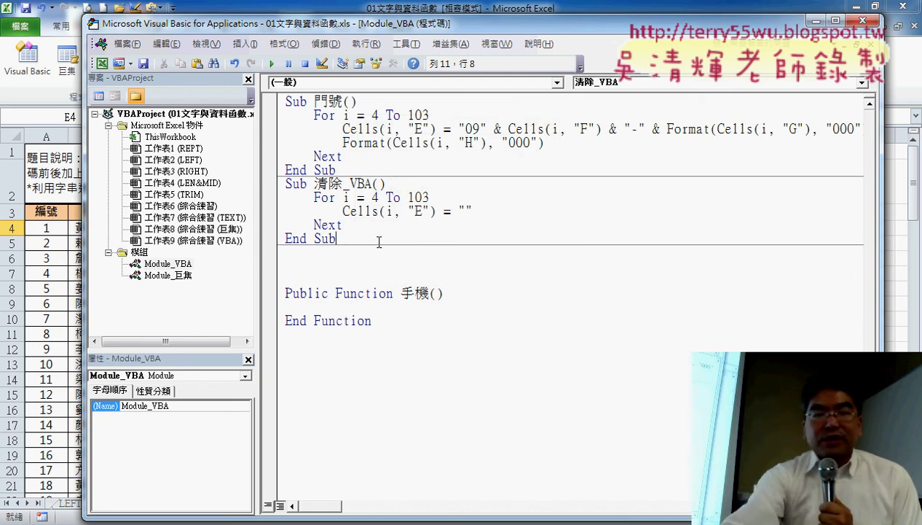
key("Delete")
key("Delete")
key("Delete")
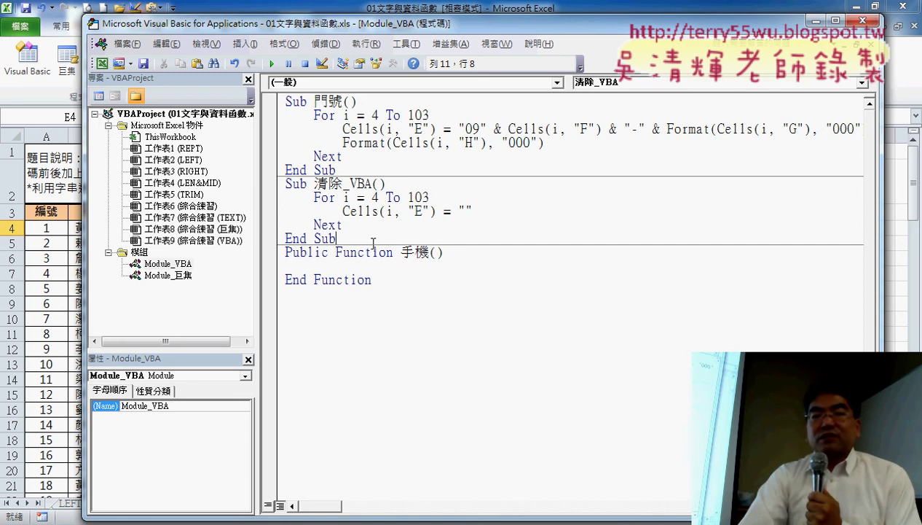
left_click(376, 253)
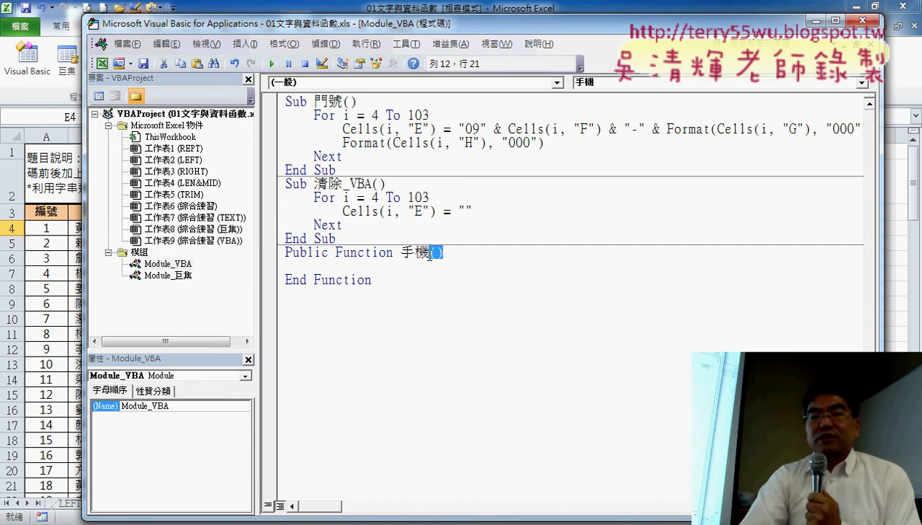
mouse_move(430, 254)
left_mouse_down()
mouse_move(408, 253)
mouse_move(429, 252)
left_mouse_up()
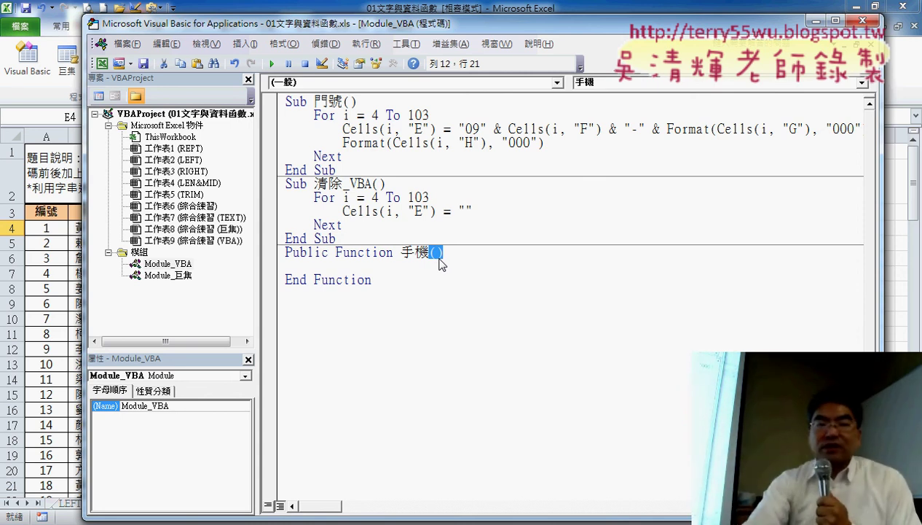
left_click(45, 232)
Copy headers F3:H3 (電信業者, 門號區碼, 門號末碼) and paste them inside 手機's parentheses.
left_click_drag(370, 213, 483, 217)
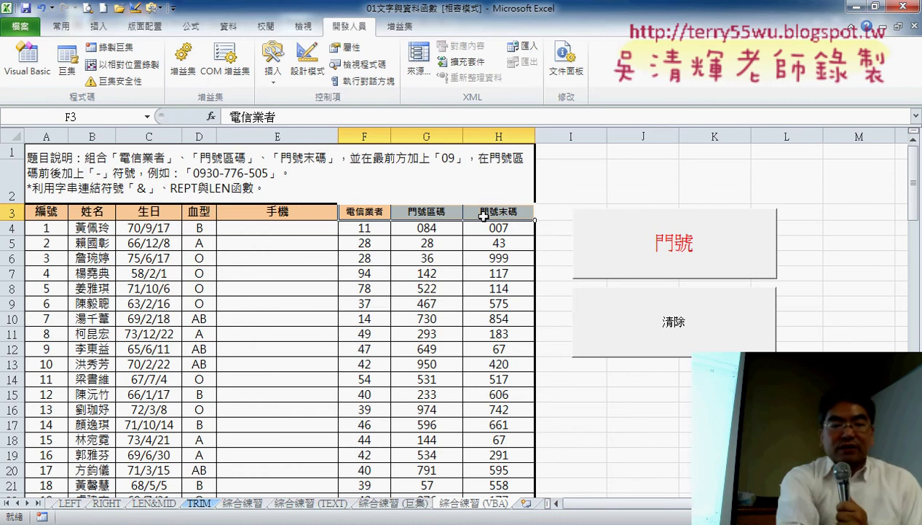
key("ctrl+c")
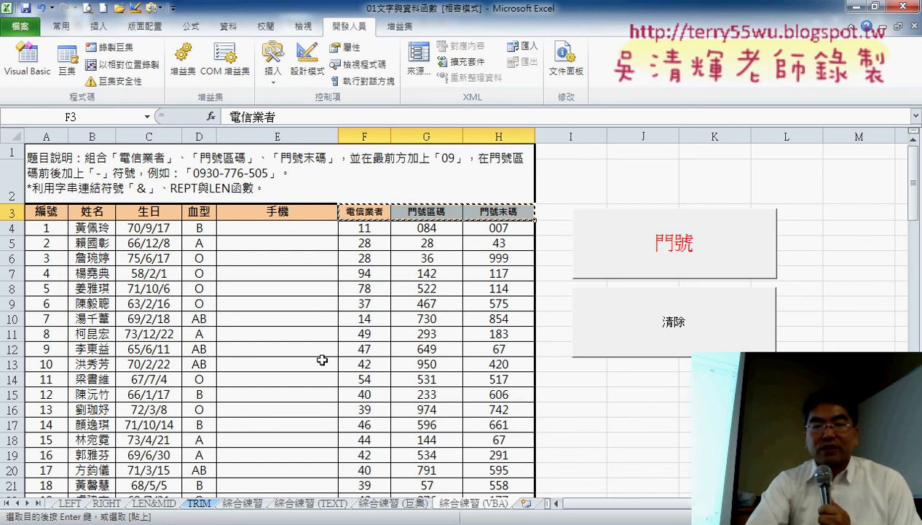
left_click(255, 476)
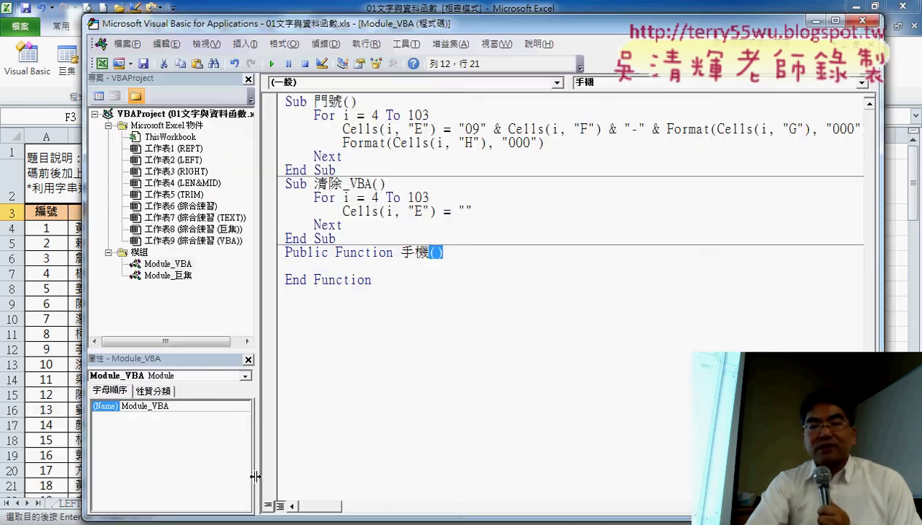
left_click(438, 253)
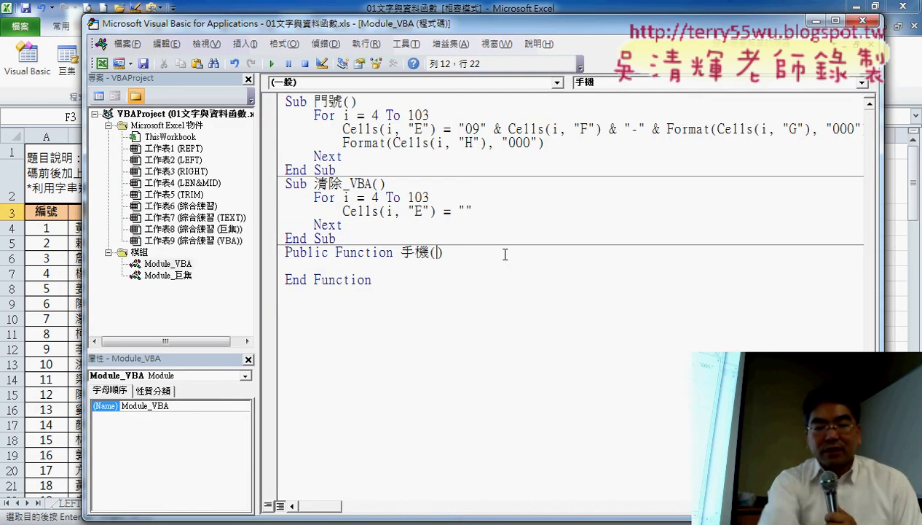
key("ctrl+v")
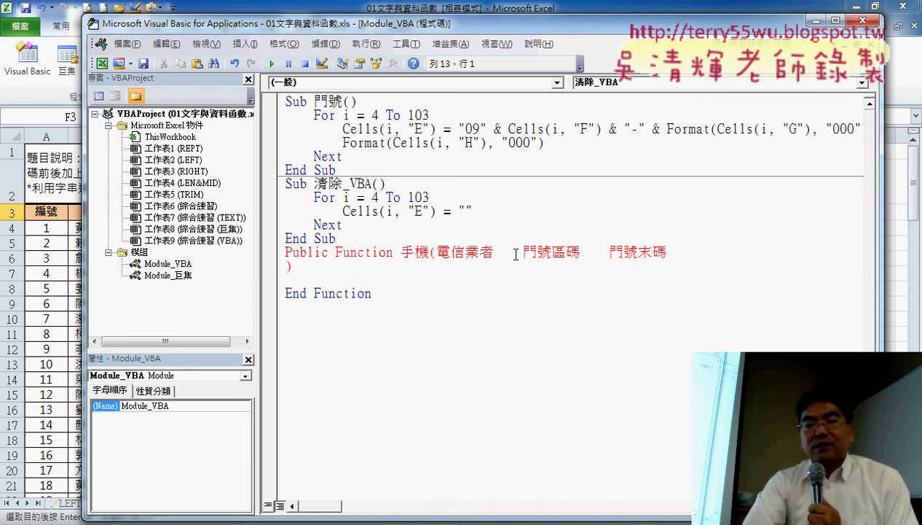
Separate the three parameters with commas and bring the closing parenthesis onto the header line.
left_click_drag(496, 256, 523, 255)
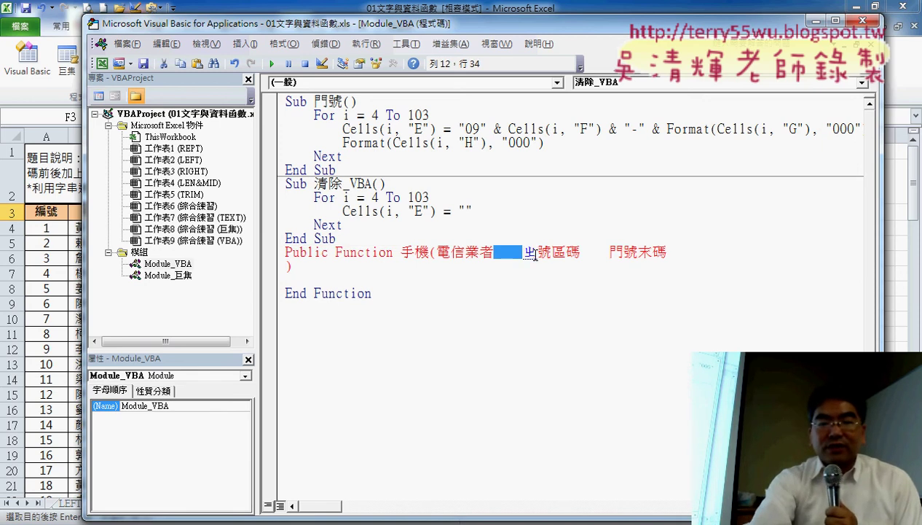
type(",門")
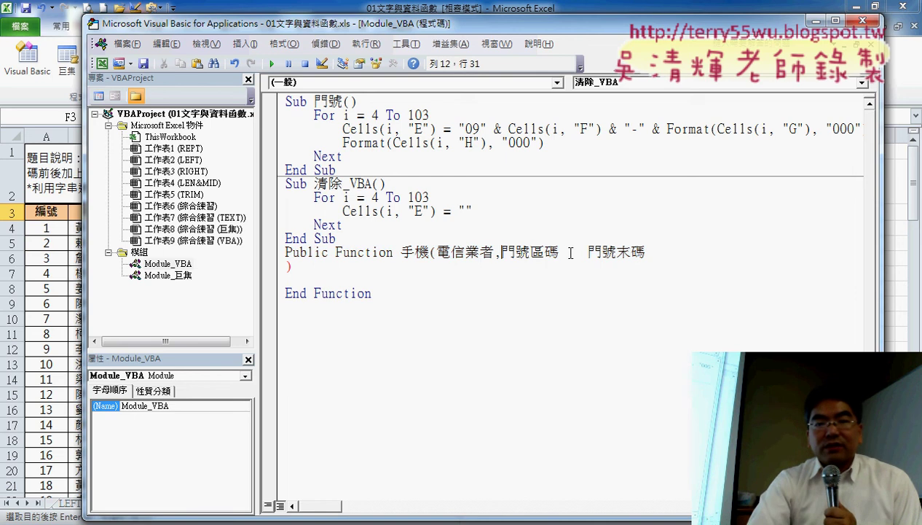
left_click_drag(561, 249, 588, 251)
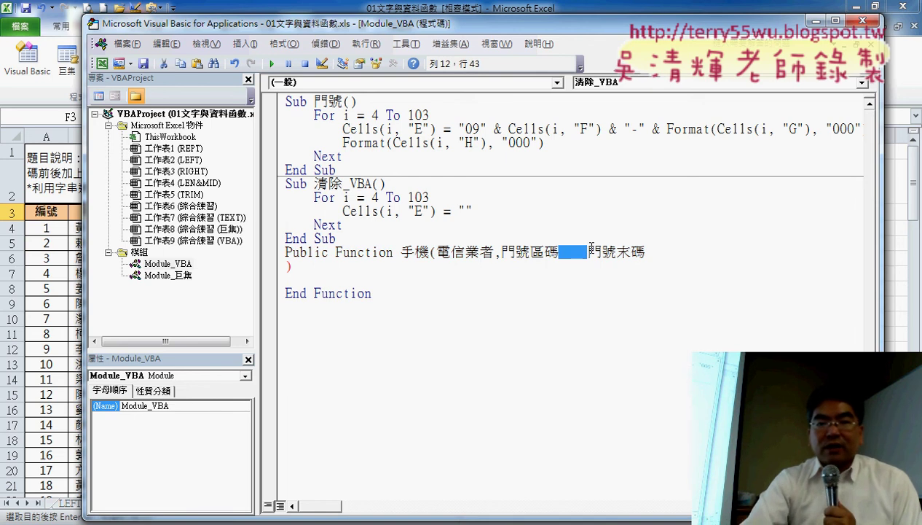
type(",")
left_click(626, 250)
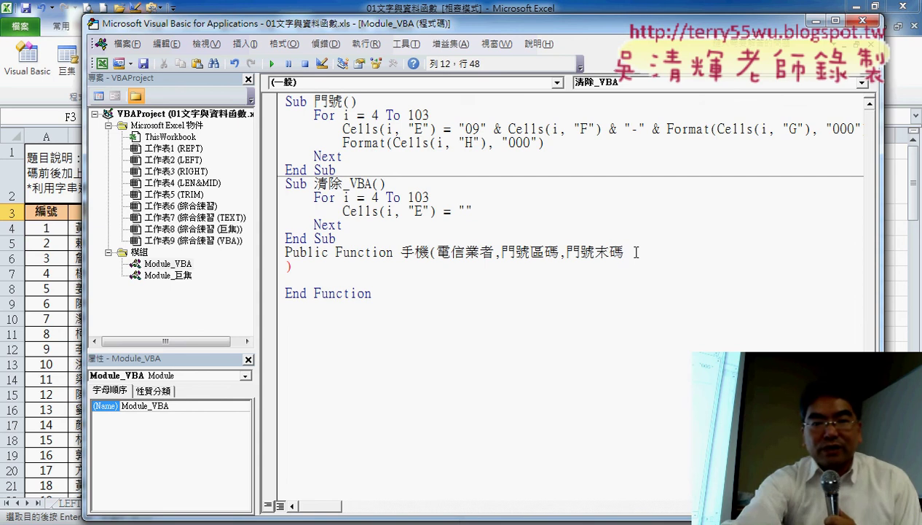
key("Delete")
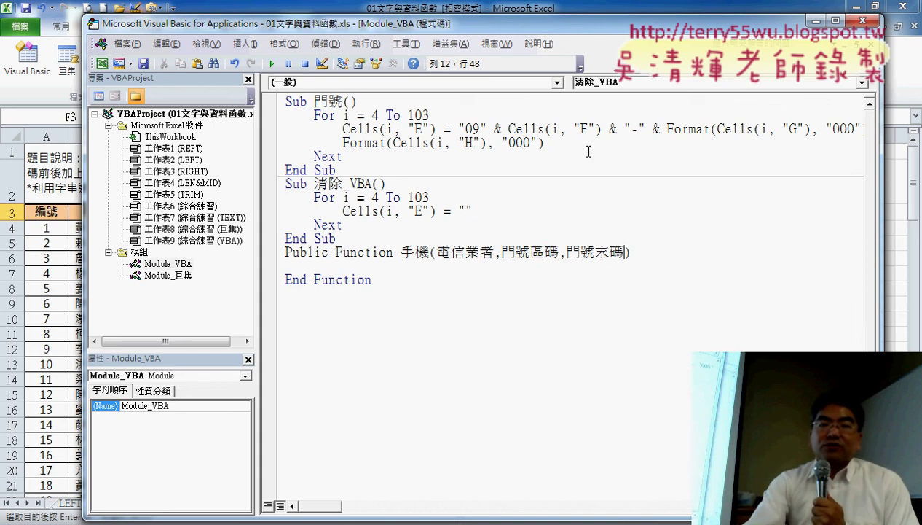
mouse_move(521, 27)
left_mouse_down()
mouse_move(652, 198)
mouse_move(768, 138)
left_mouse_up()
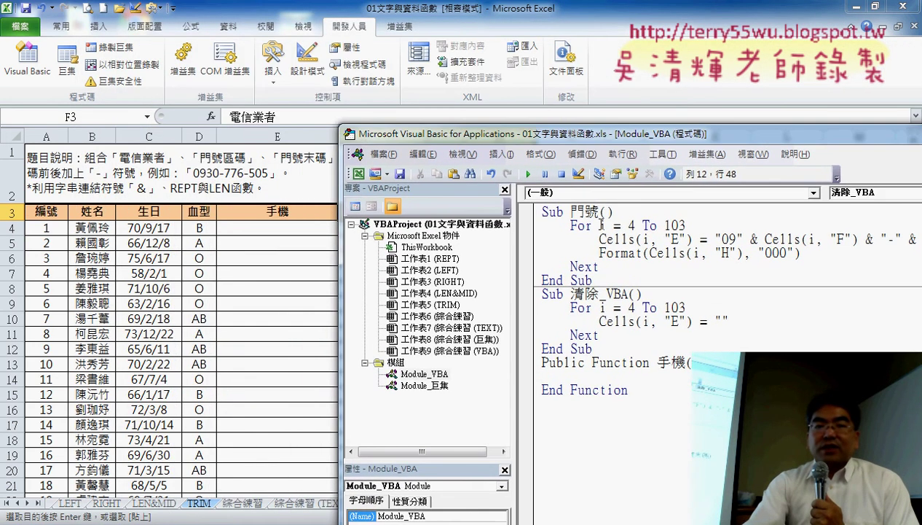
Insert the 手機 function from the 使用者定義 category into cell E4.
left_click(283, 229)
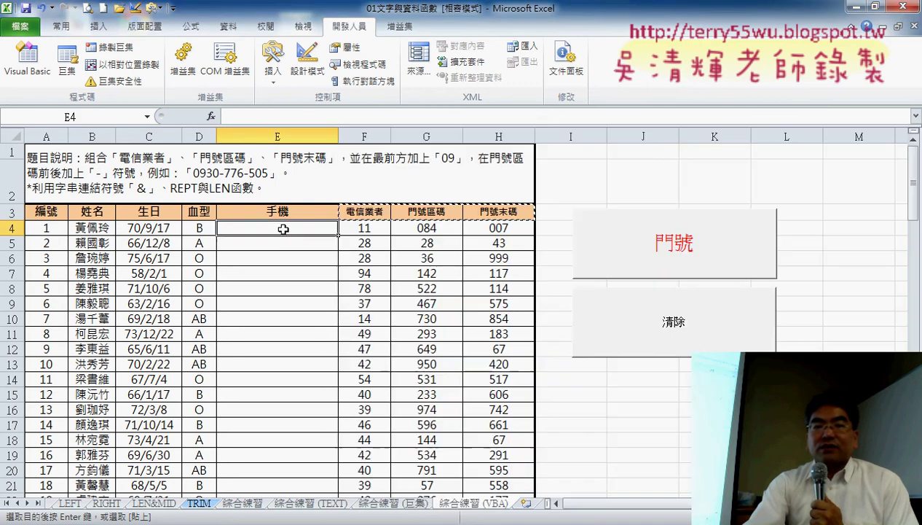
left_click(211, 116)
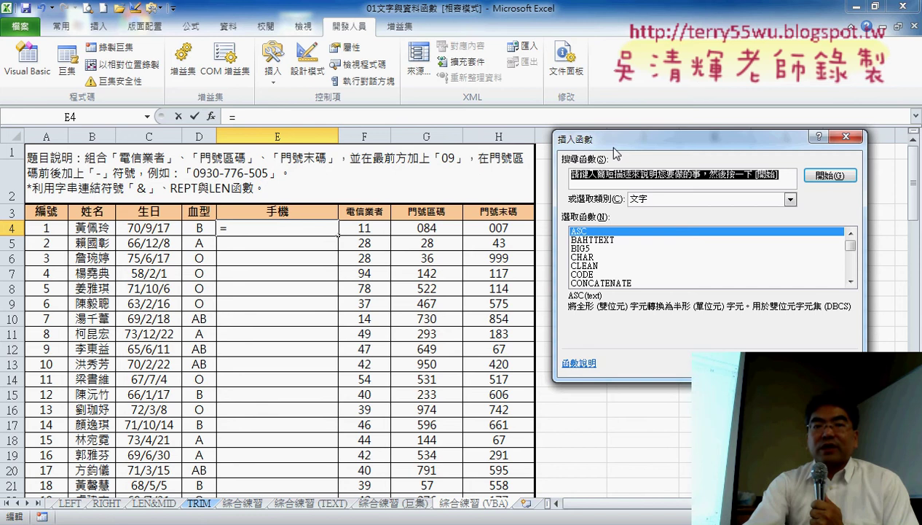
left_click_drag(614, 135, 387, 25)
left_click(461, 82)
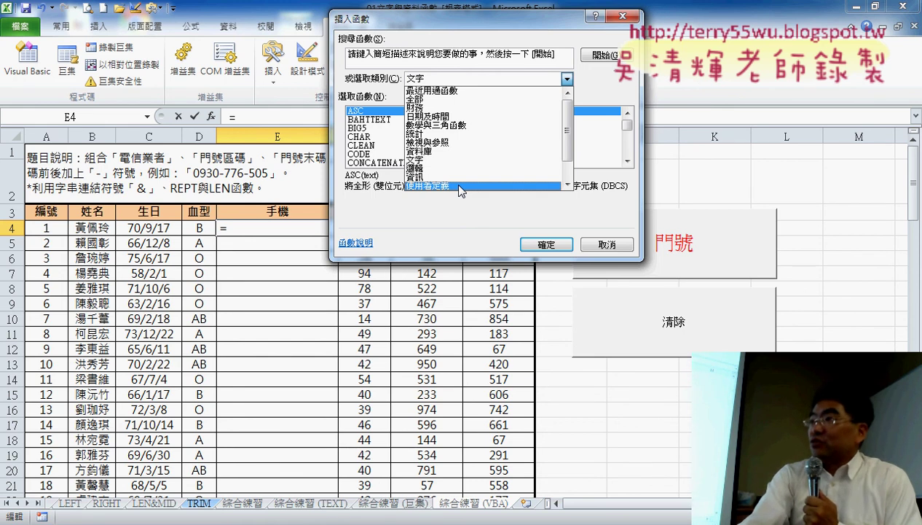
left_click(459, 186)
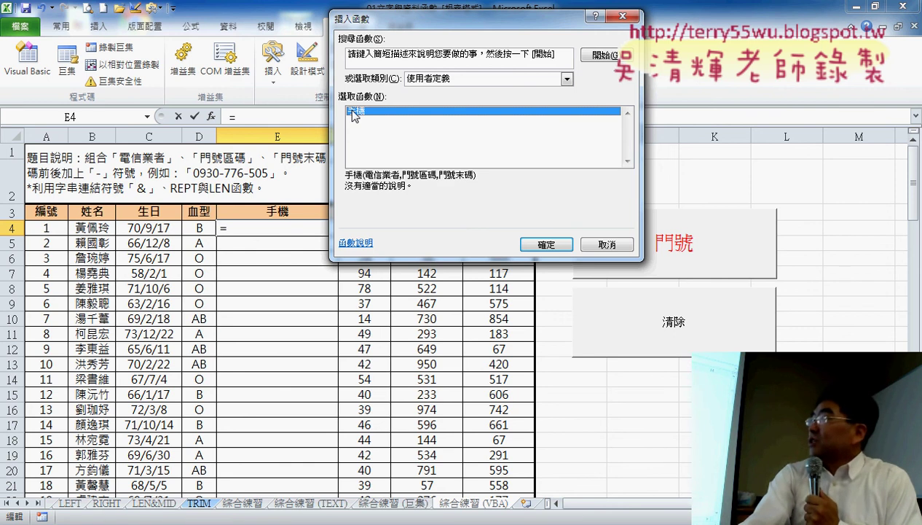
left_click(559, 247)
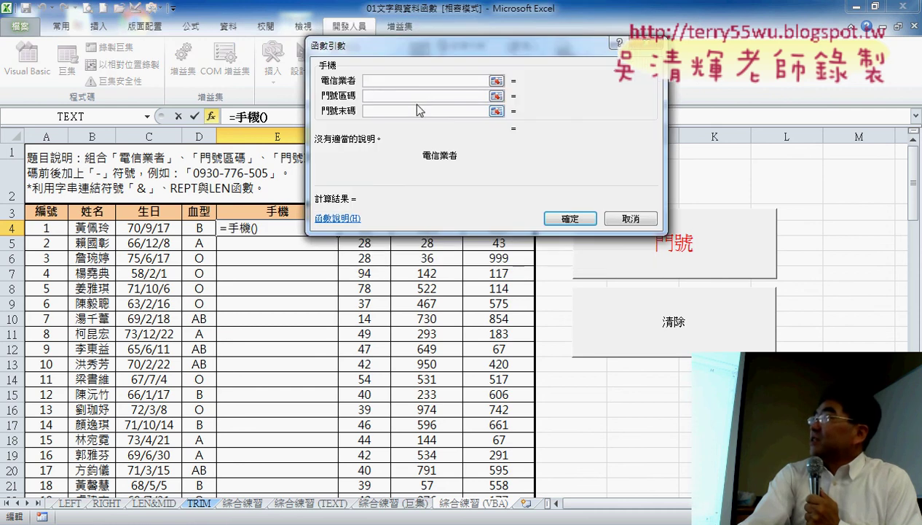
Set the 手機 arguments to F4, G4 and H4, fixing the 門號區碼 field, and confirm.
left_click_drag(421, 67, 549, 75)
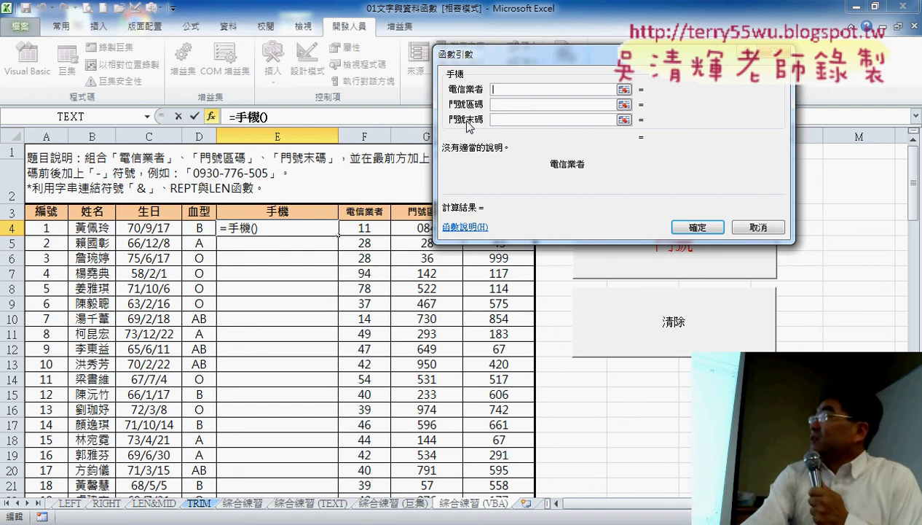
left_click(368, 225)
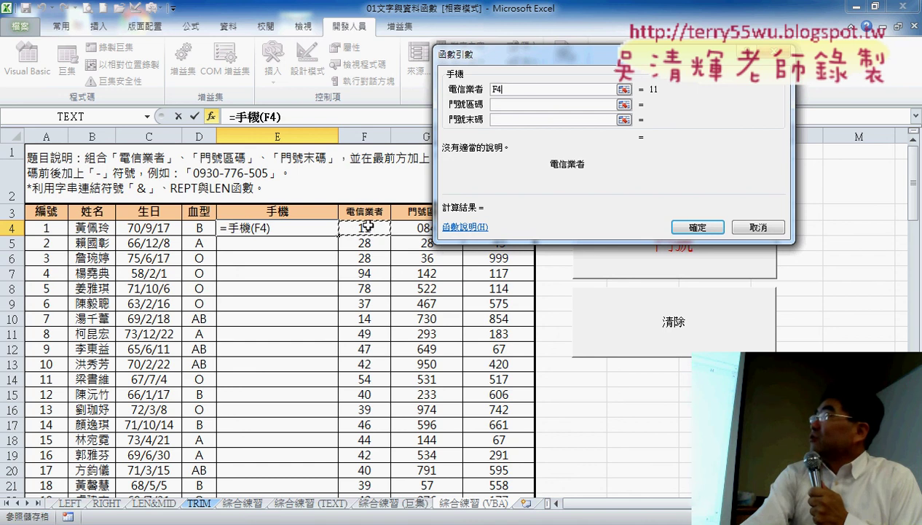
left_click(517, 105)
left_click(421, 226)
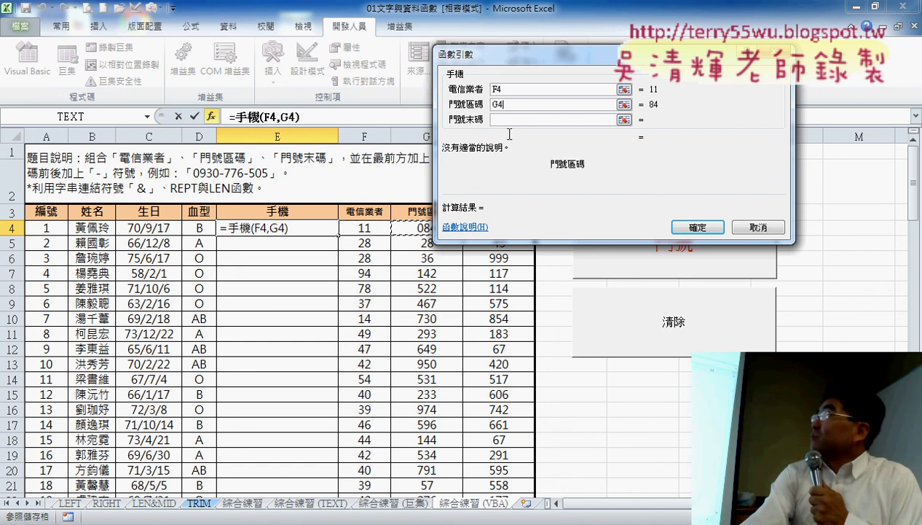
left_click_drag(554, 64, 670, 64)
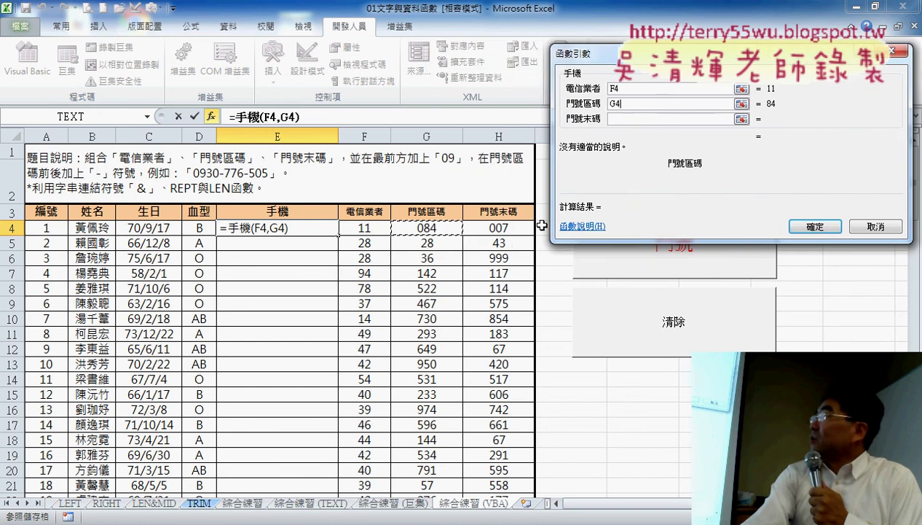
left_click(498, 227)
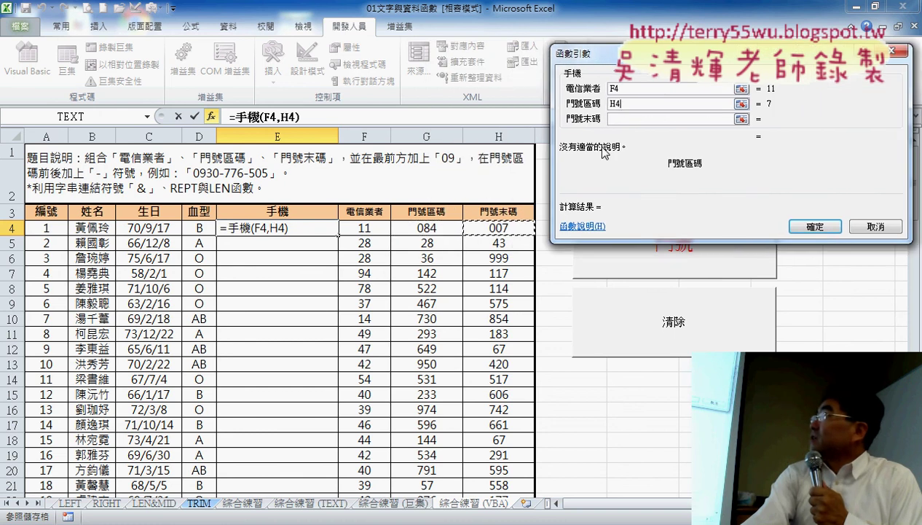
double_click(615, 104)
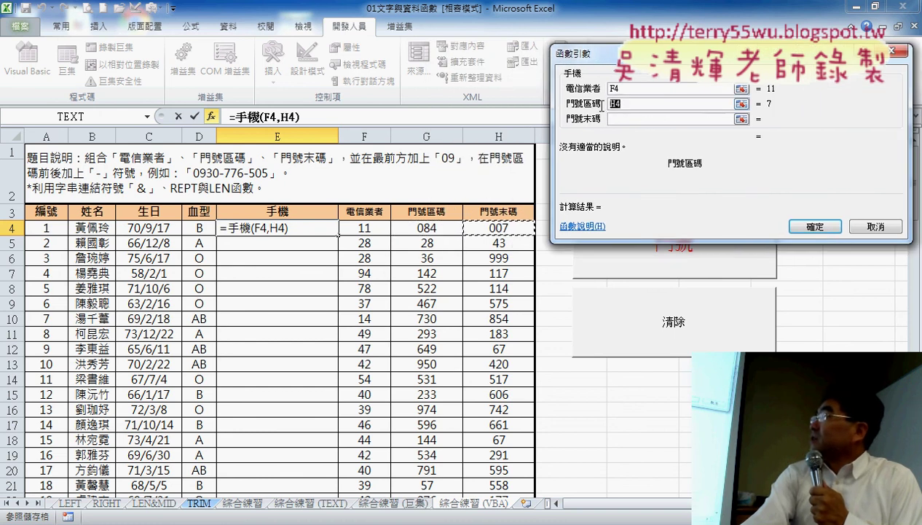
left_click(436, 228)
left_click(620, 119)
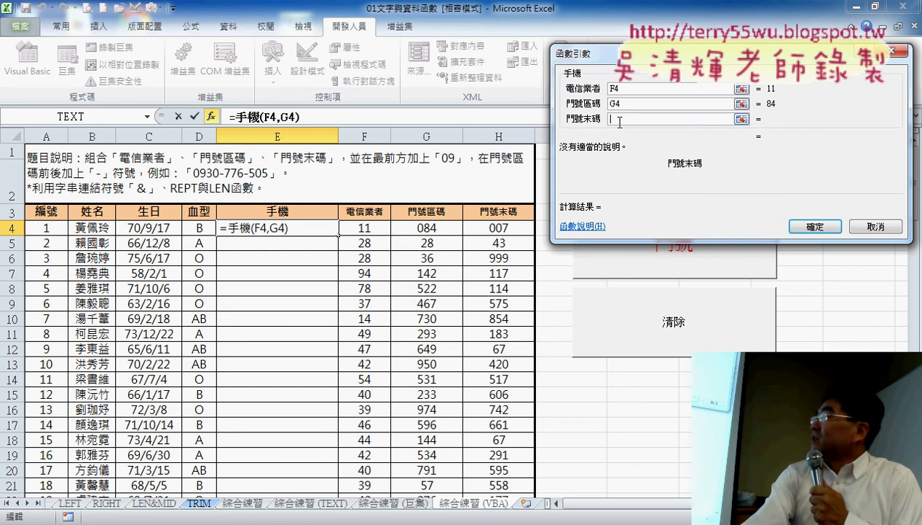
left_click(486, 225)
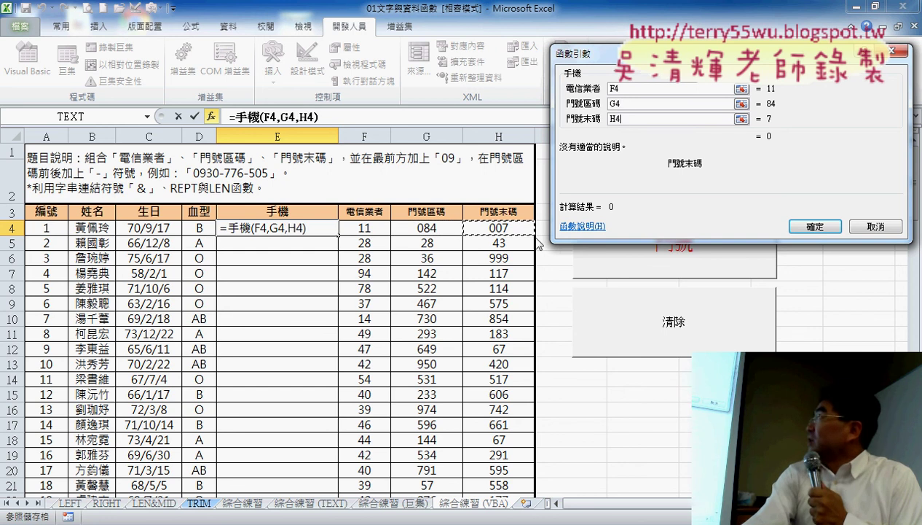
left_click(816, 227)
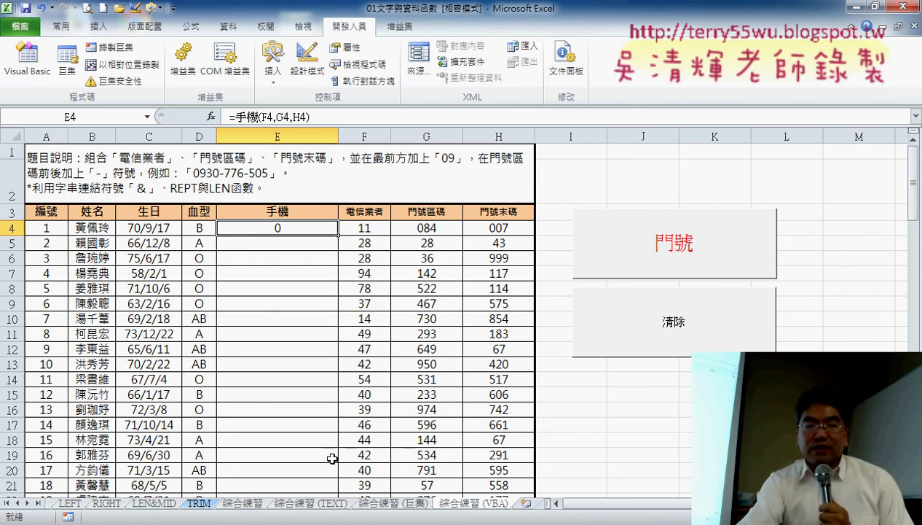
Return to the VBA editor and drag-copy the name 手機 onto the function's empty body line.
left_click(256, 472)
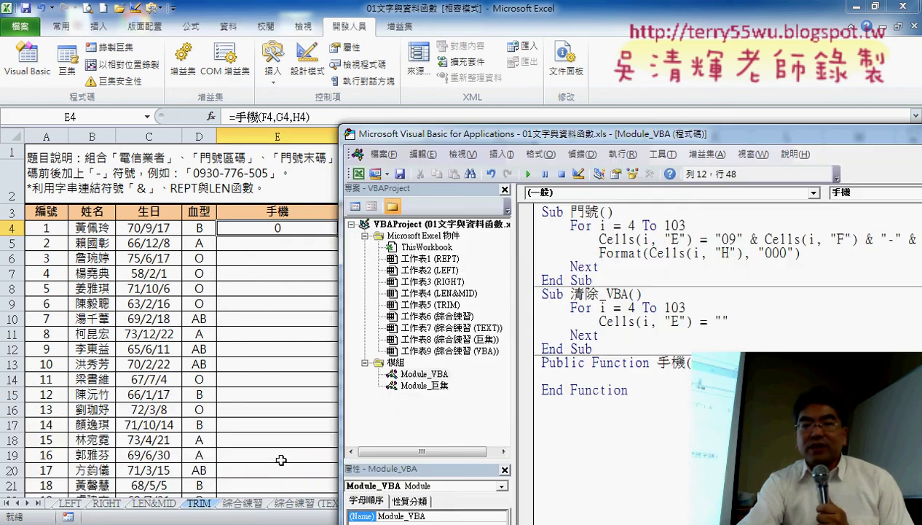
left_click_drag(641, 133, 344, 64)
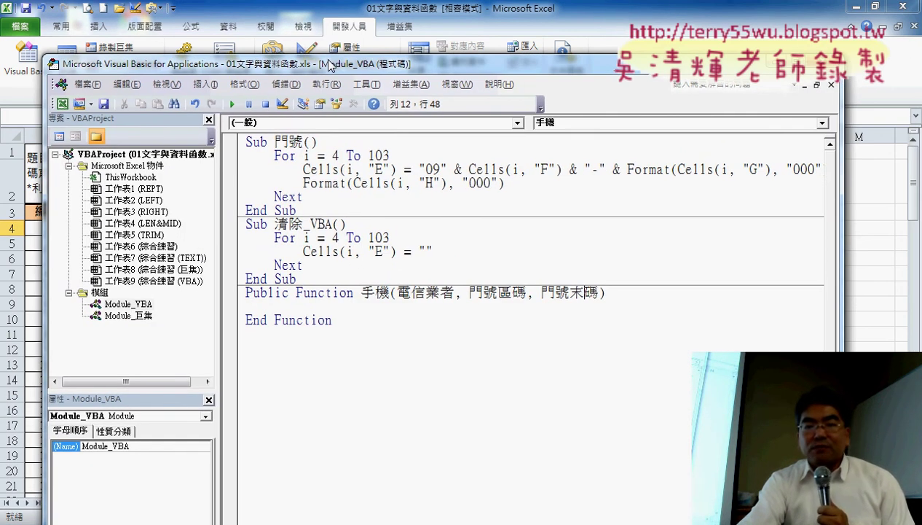
left_click_drag(396, 292, 593, 295)
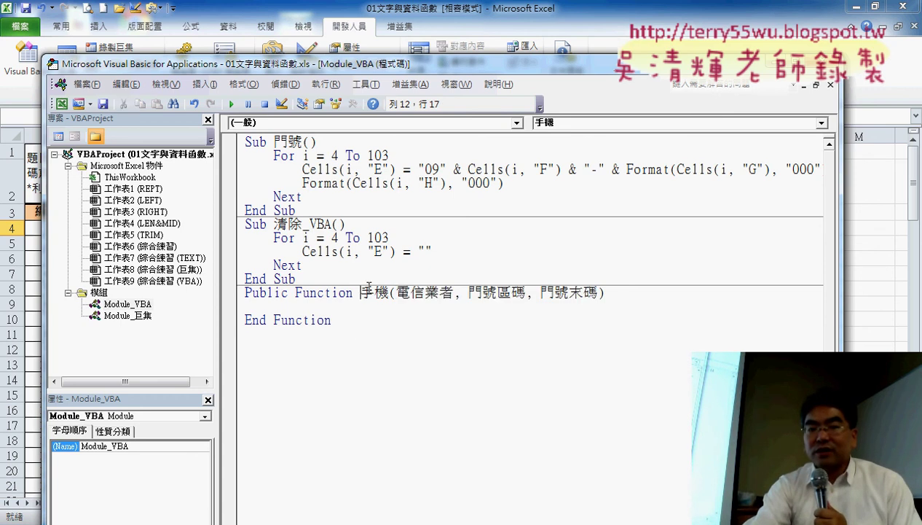
mouse_move(359, 292)
left_mouse_down()
mouse_move(389, 291)
mouse_move(368, 308)
left_mouse_up()
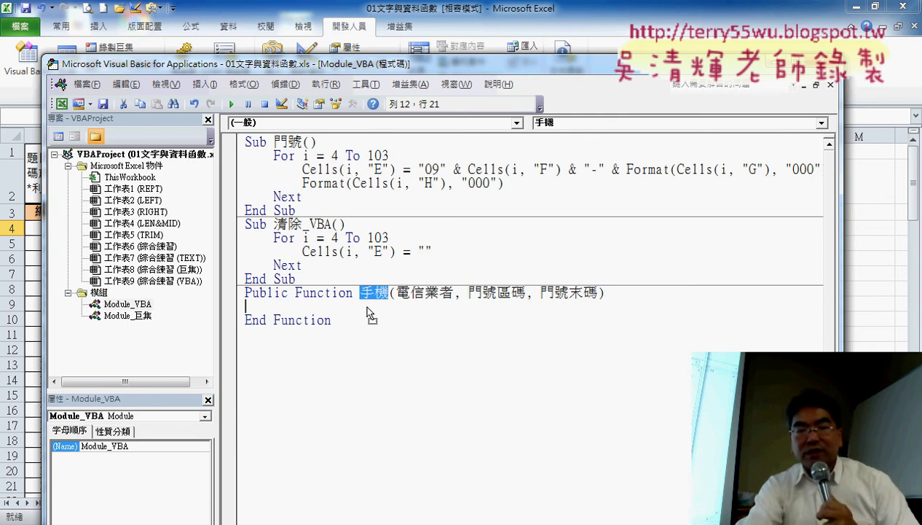
left_click_drag(367, 307, 367, 308)
Indent the 手機 line and begin its = assignment, dismissing the compile error.
key("Home")
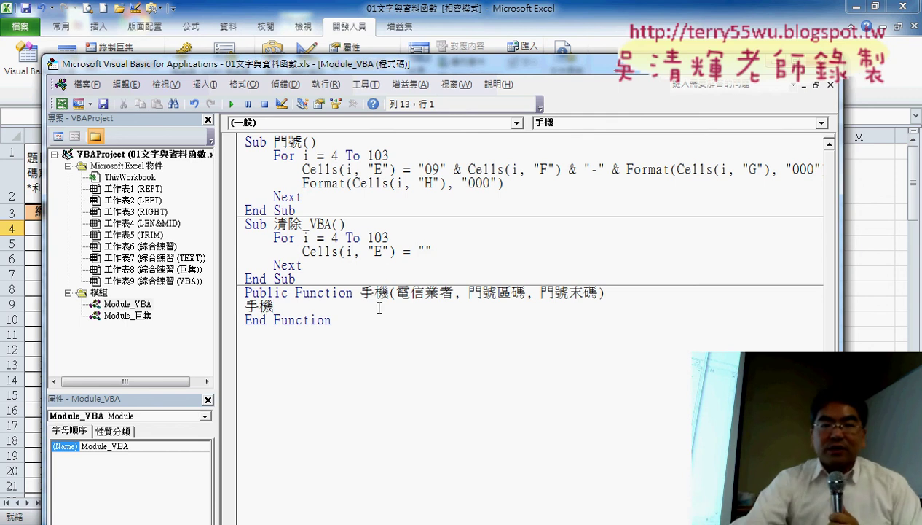
key("Tab")
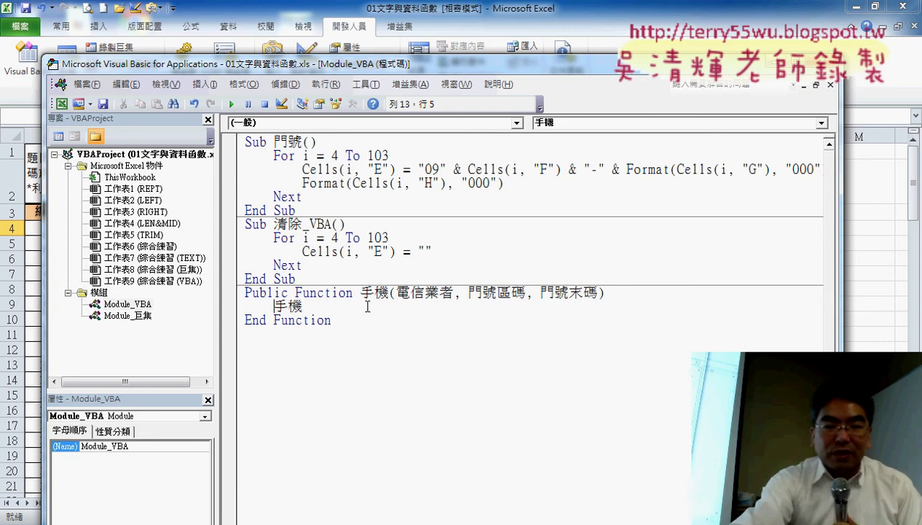
type("=\"09")
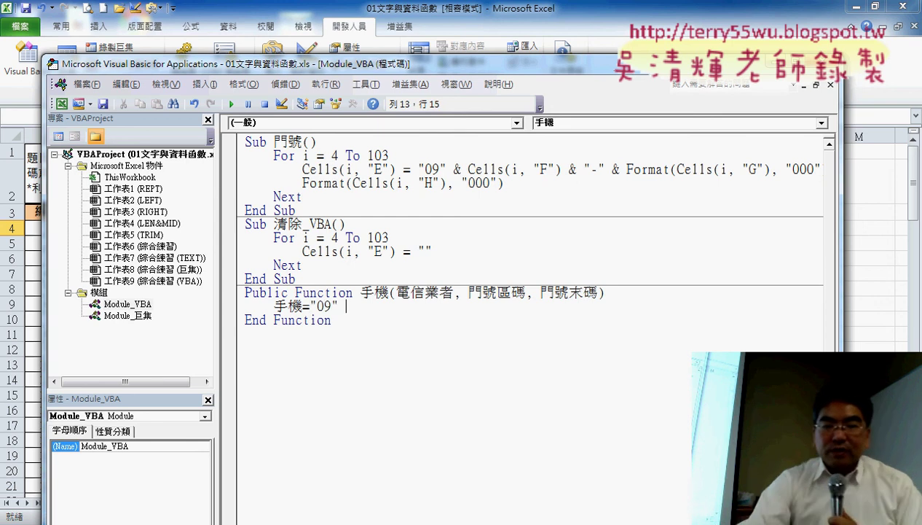
type("&")
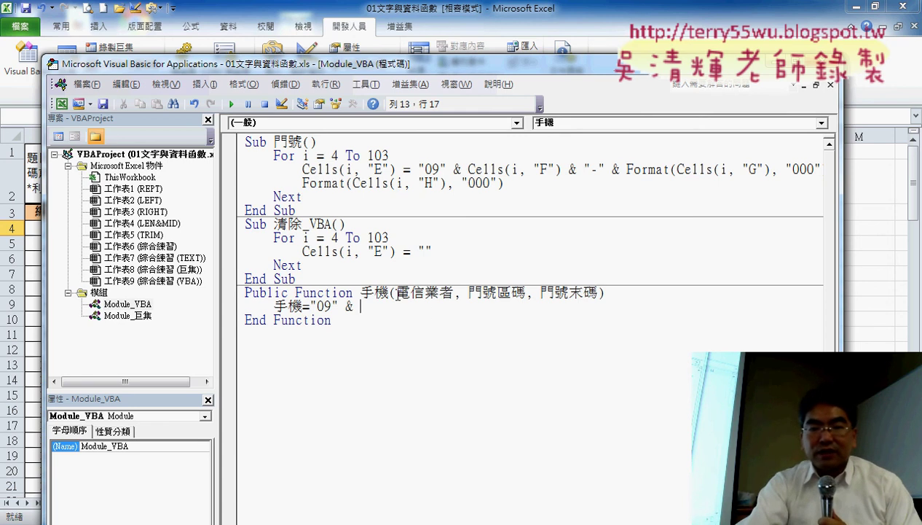
left_click(397, 292)
left_click(448, 327)
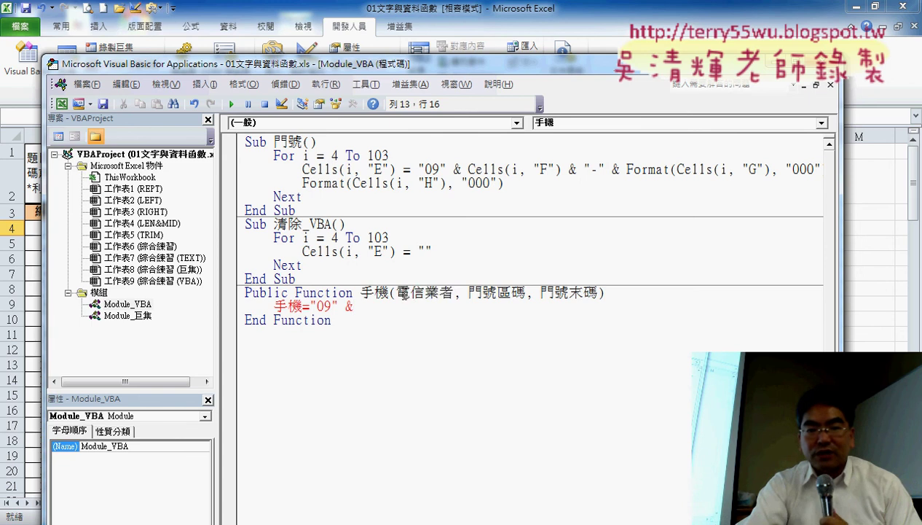
Append 電信業者 & "-" to the 手機 assignment and widen the editor window.
double_click(403, 292)
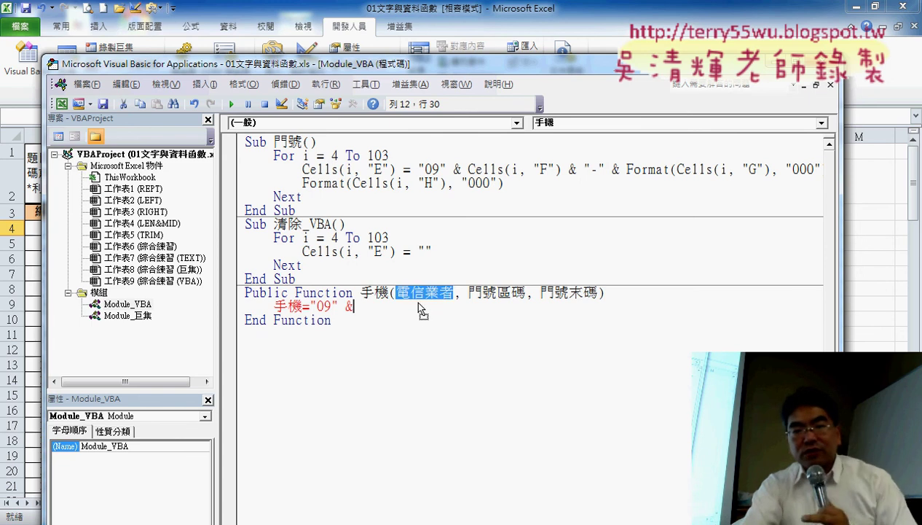
left_click_drag(417, 302, 354, 306)
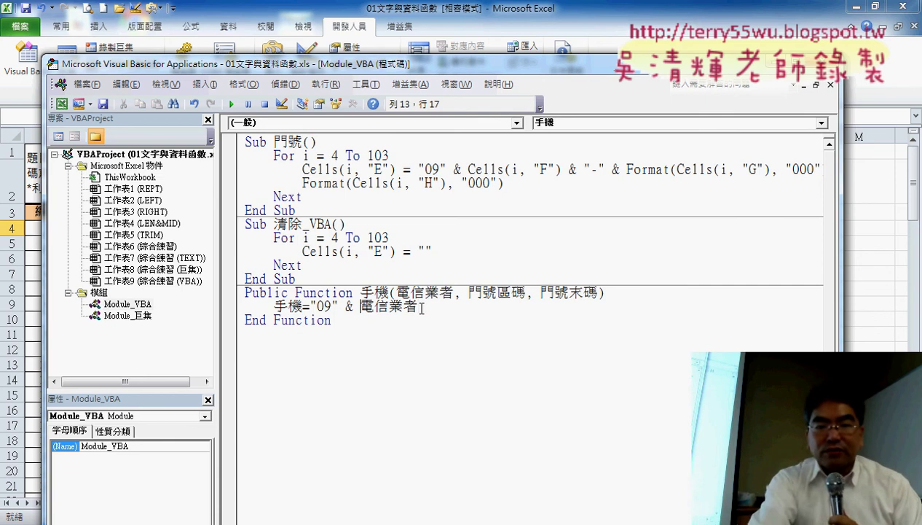
left_click(421, 306)
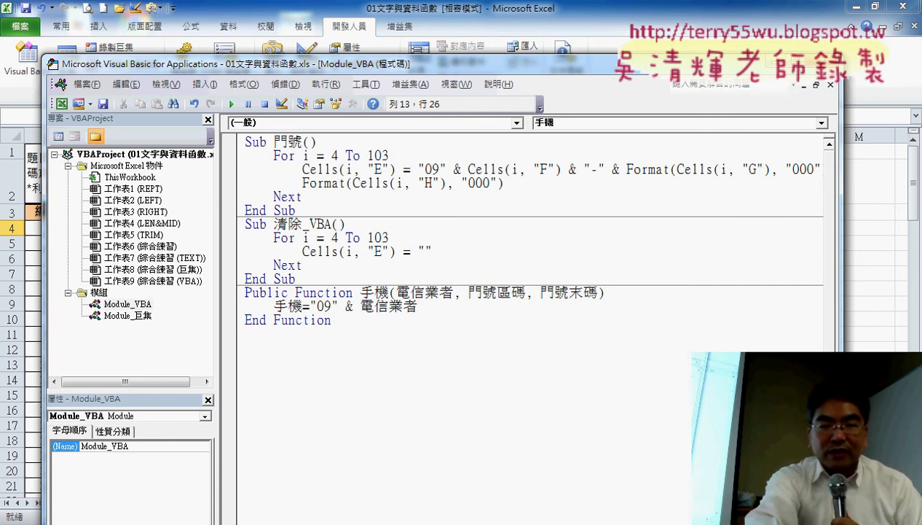
type("&")
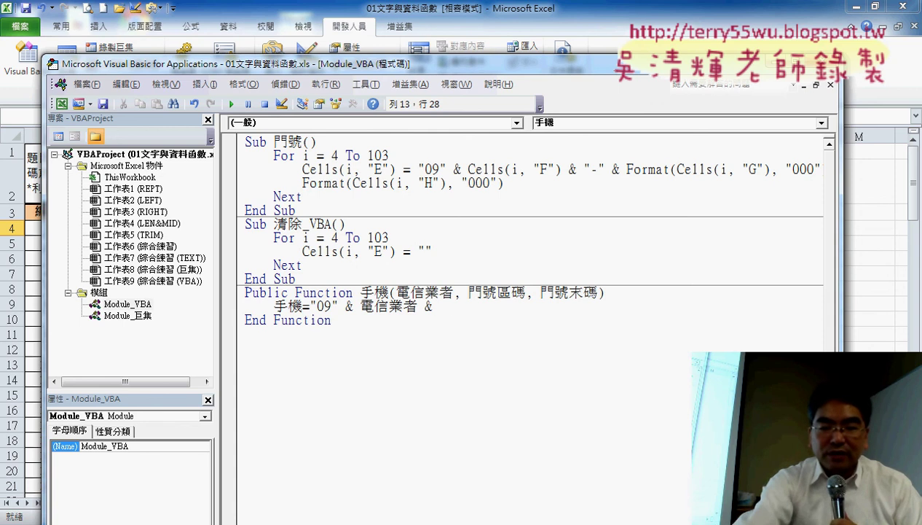
type(" \"\"")
key("Left")
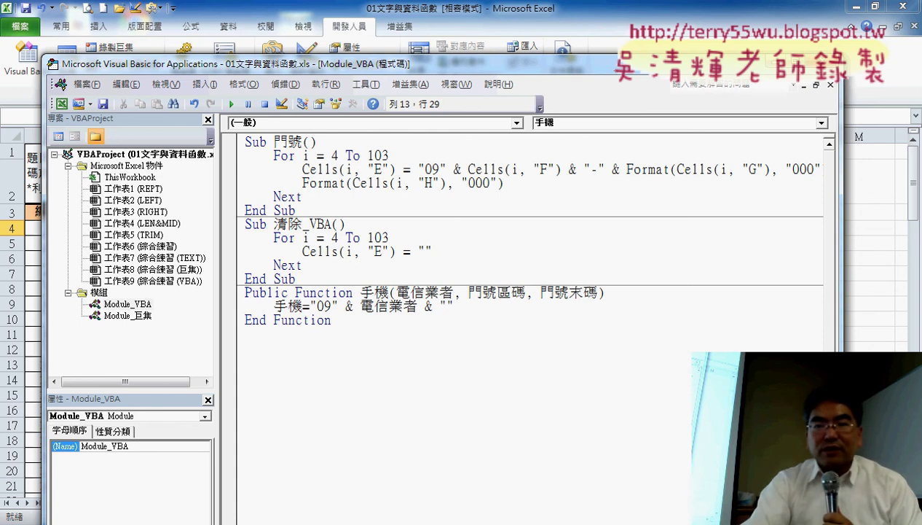
type("-")
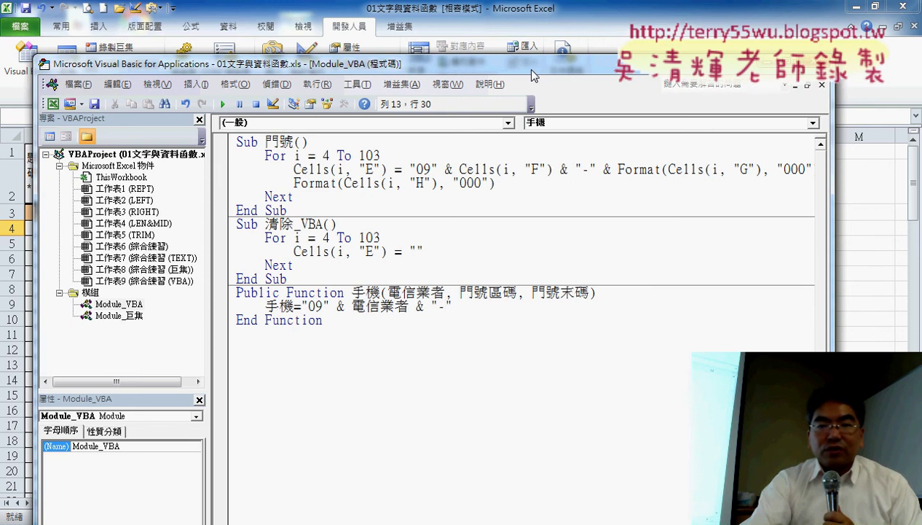
left_click_drag(525, 69, 391, 64)
left_click_drag(708, 282, 837, 282)
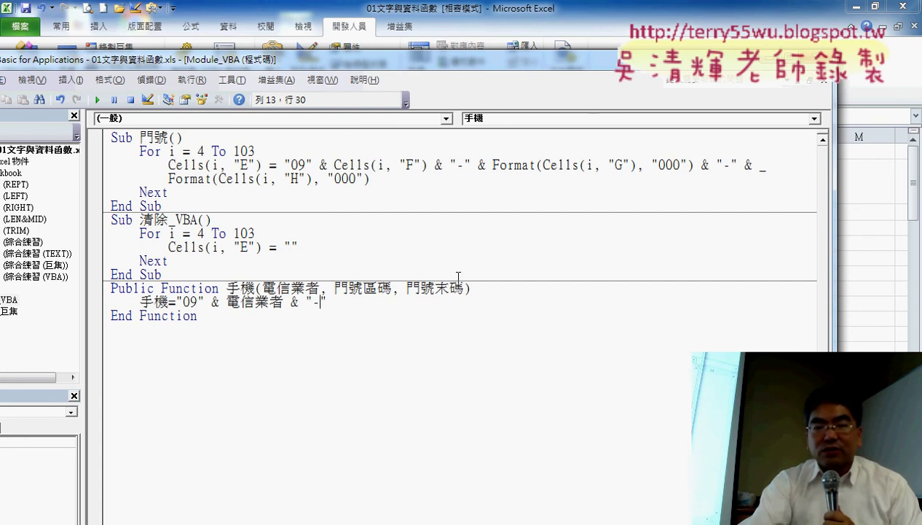
Copy & "-" & Format(Cells(i, "G"), "000") from the 門號 sub onto the 手機 line.
left_click(518, 240)
left_click_drag(435, 166, 696, 165)
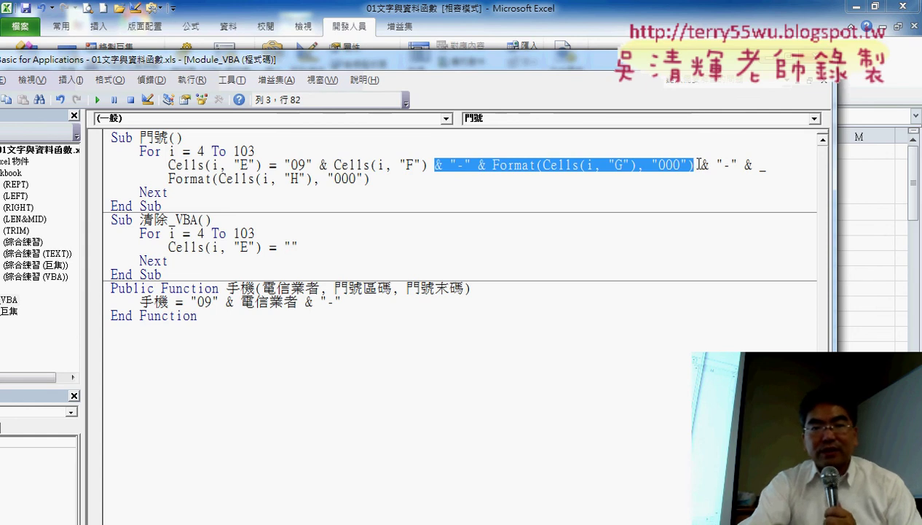
mouse_move(592, 174)
left_mouse_down()
mouse_move(578, 242)
mouse_move(582, 190)
left_mouse_up()
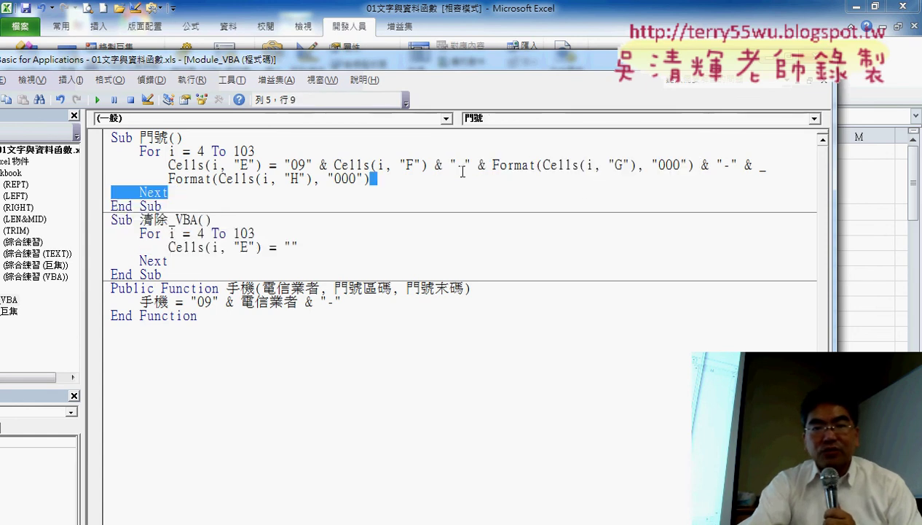
left_click_drag(435, 166, 694, 166)
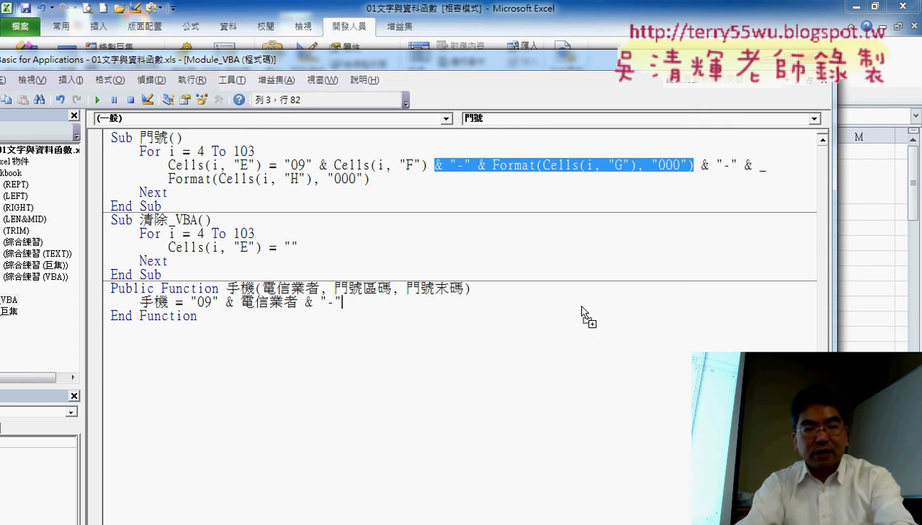
left_click_drag(583, 314, 342, 302)
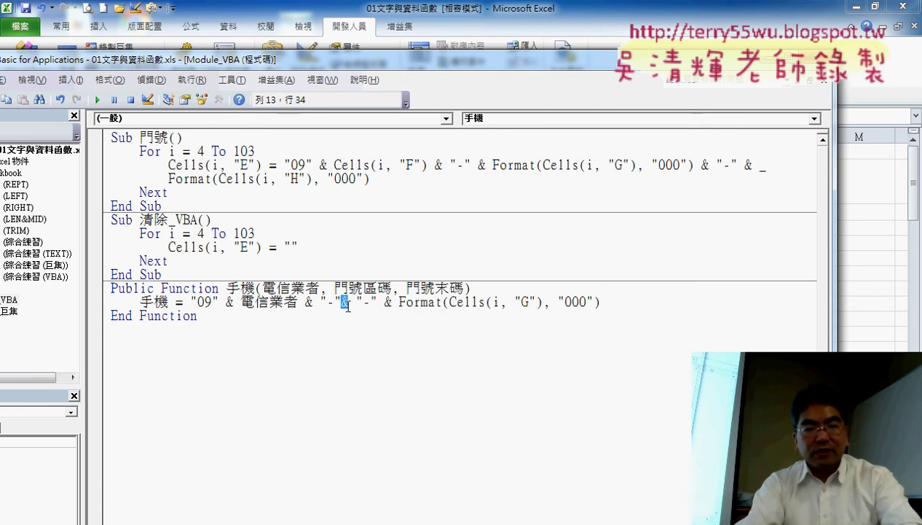
left_click(338, 288)
Replace Cells(i, "G") with 門號區碼 and select the appended dash and Format expression.
left_click_drag(334, 288, 394, 288)
key("ctrl+c")
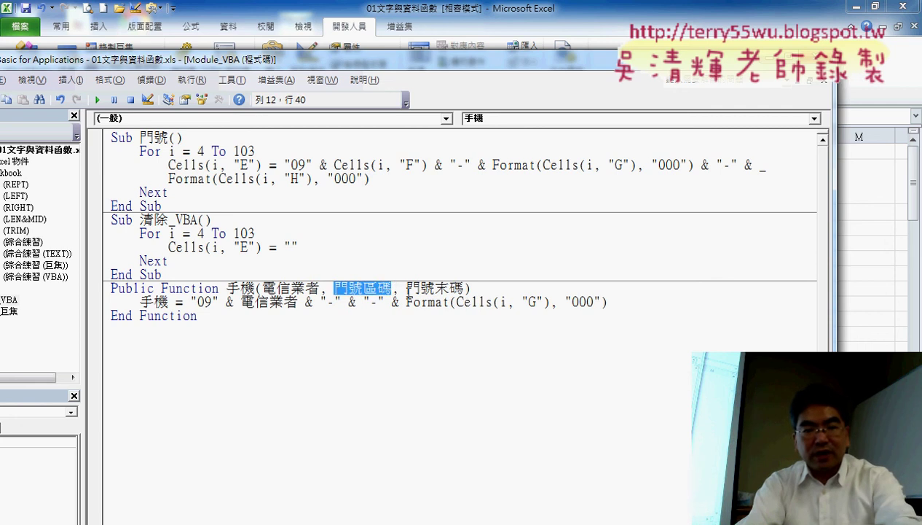
left_click_drag(407, 300, 544, 301)
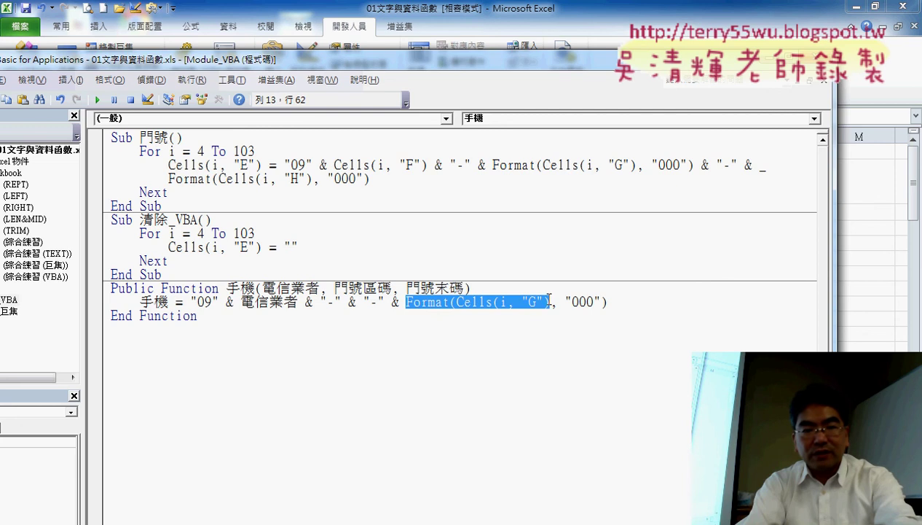
left_click(528, 301)
left_click_drag(457, 302, 546, 302)
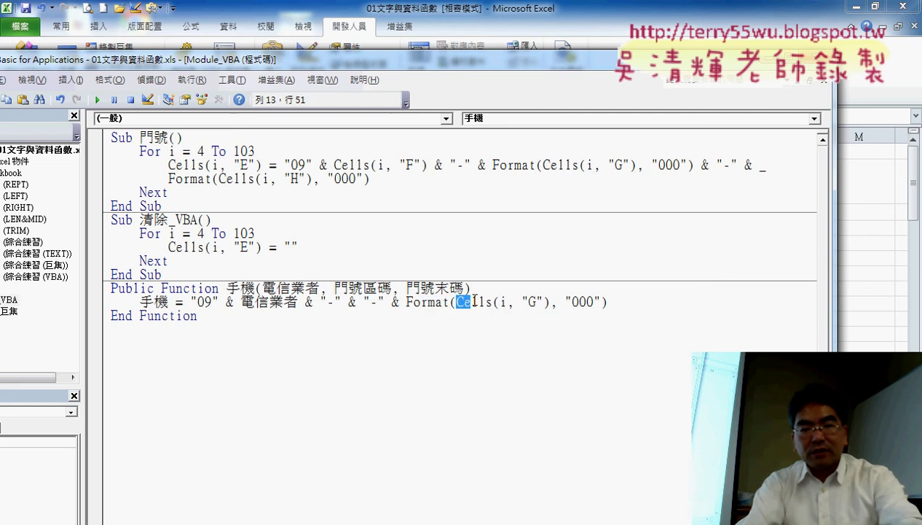
key("ctrl+v")
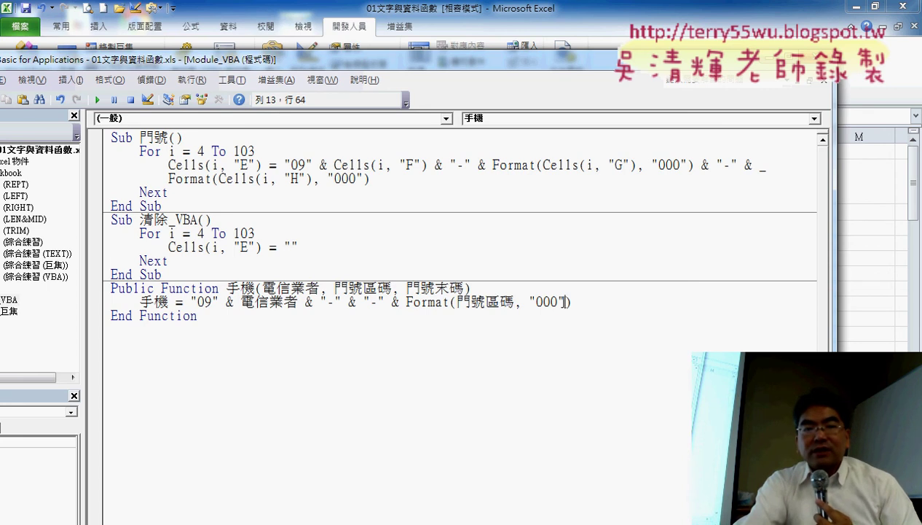
left_click_drag(565, 301, 550, 301)
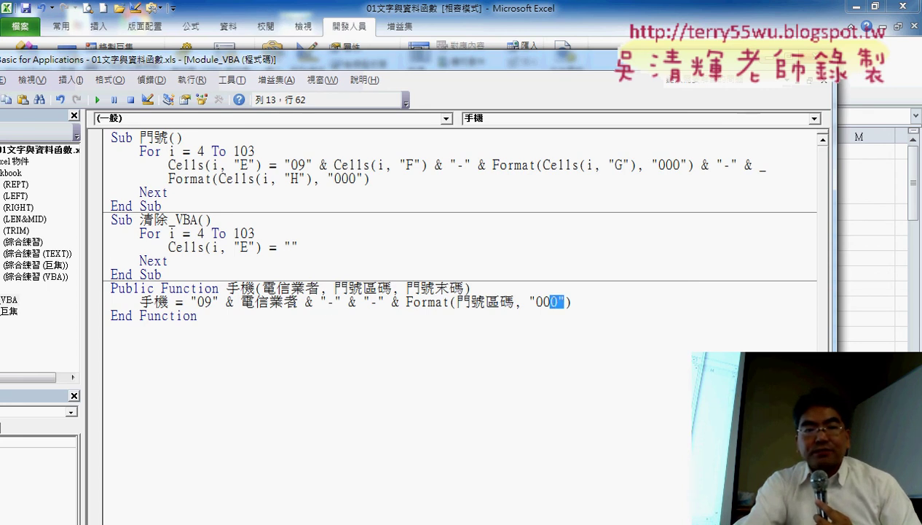
left_click_drag(297, 301, 583, 300)
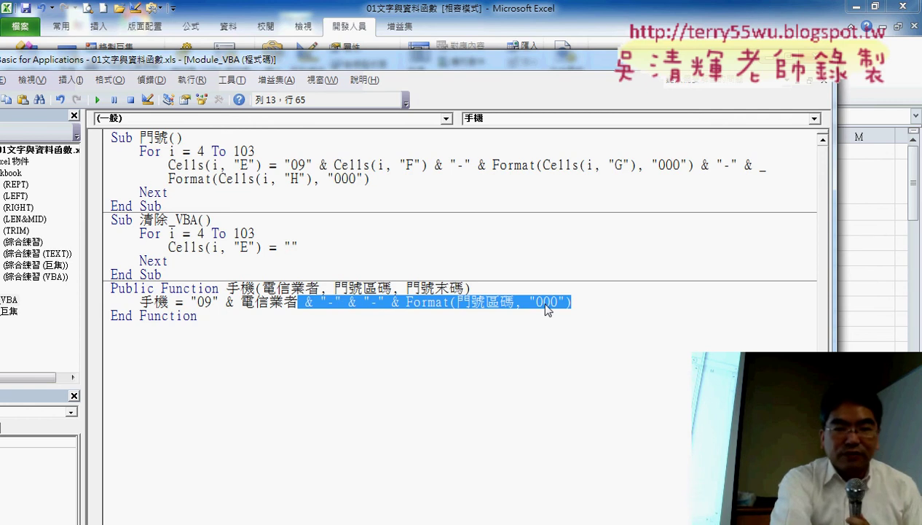
Paste a second dash and Format expression, changing its argument to 門號末碼.
key("ctrl+c")
left_click(602, 301)
key("ctrl+v")
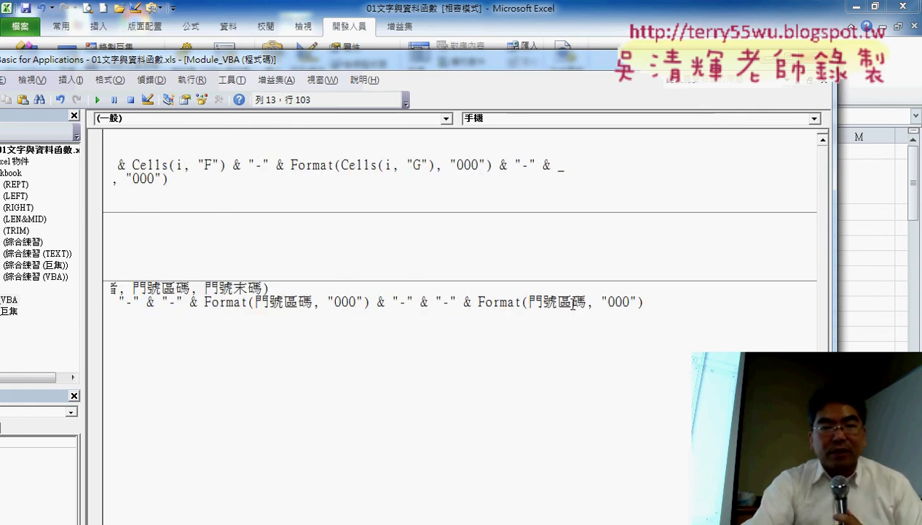
left_click_drag(206, 287, 263, 288)
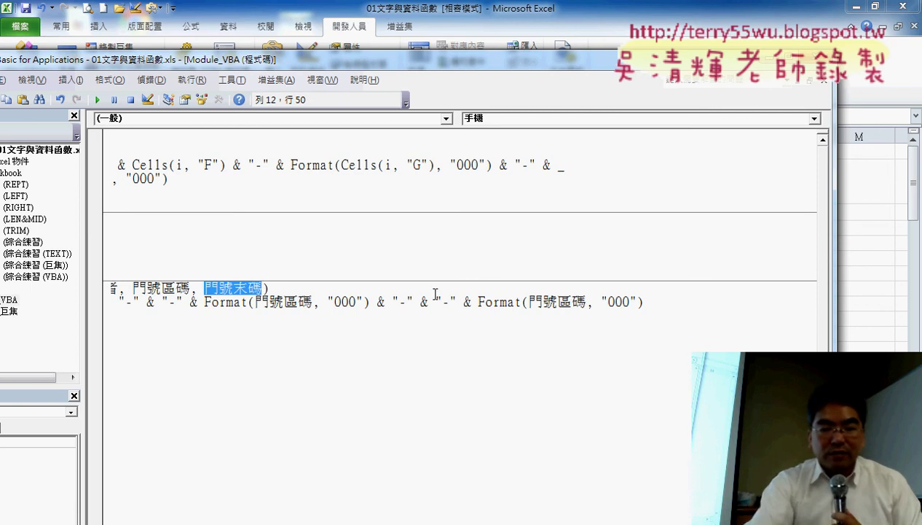
left_click_drag(530, 300, 582, 295)
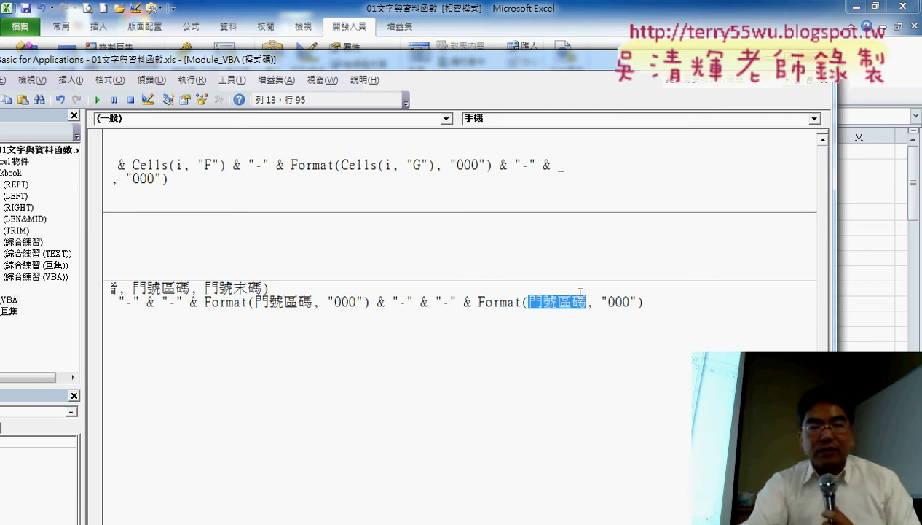
key("ctrl+v")
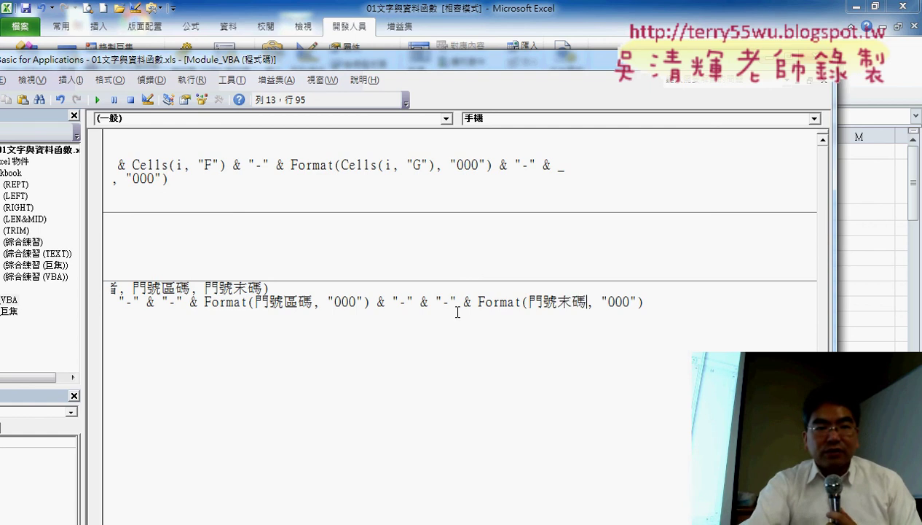
left_click(124, 473)
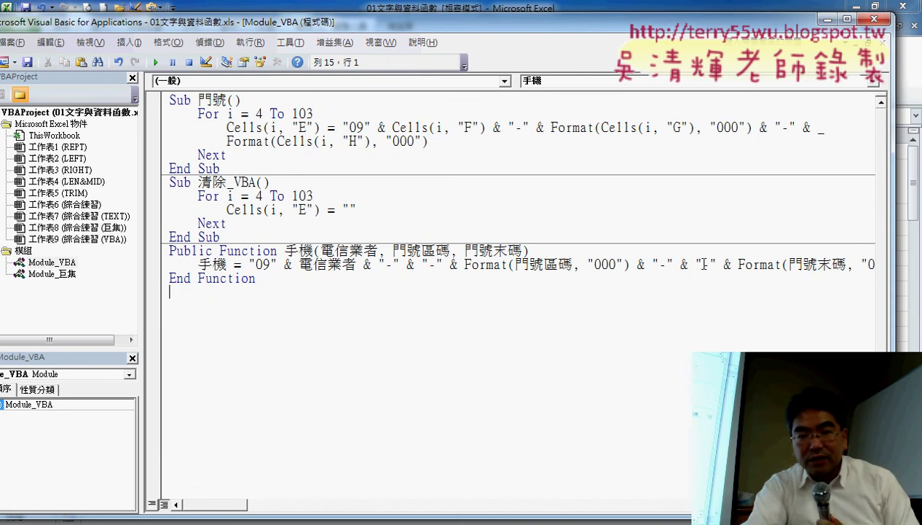
Break the long 手機 statement with a _ continuation onto an indented second line.
left_click(695, 264)
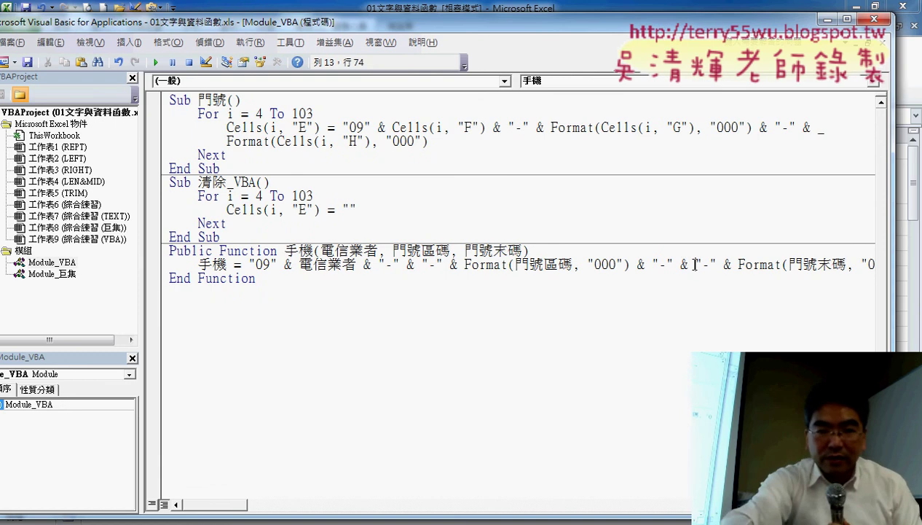
type("_")
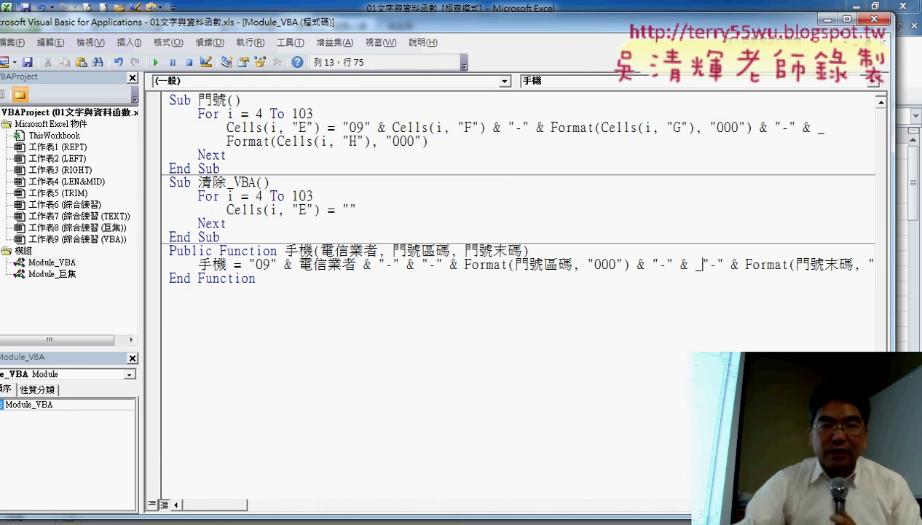
key("Return")
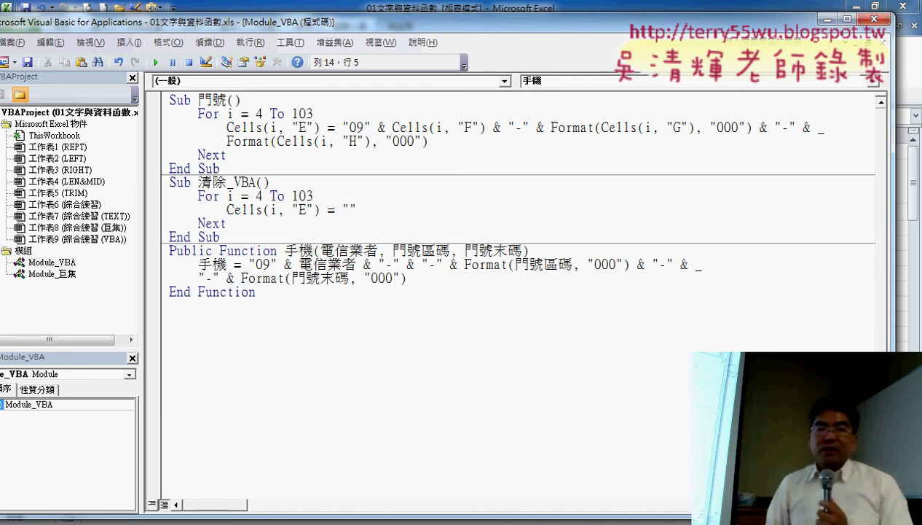
key("Tab")
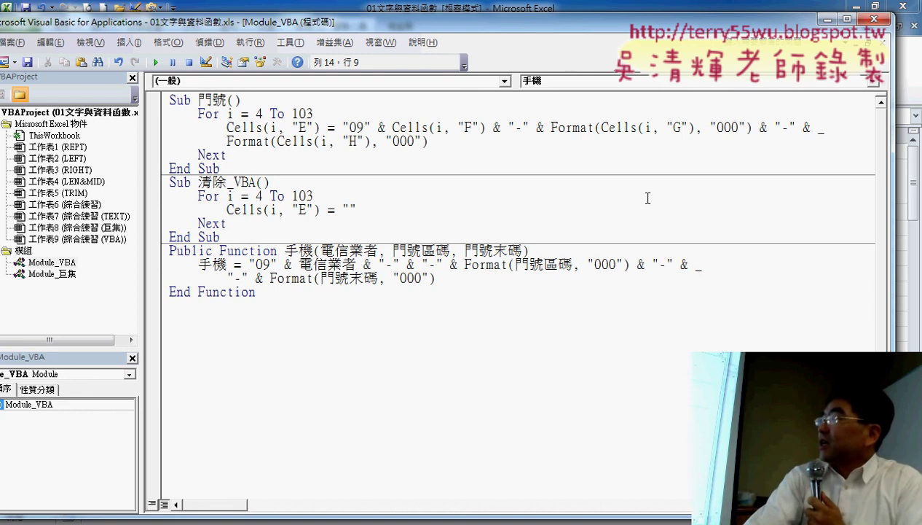
Highlight the parameters, the 09 prefix and the returned expression to explain the 手機 code.
left_click(357, 251)
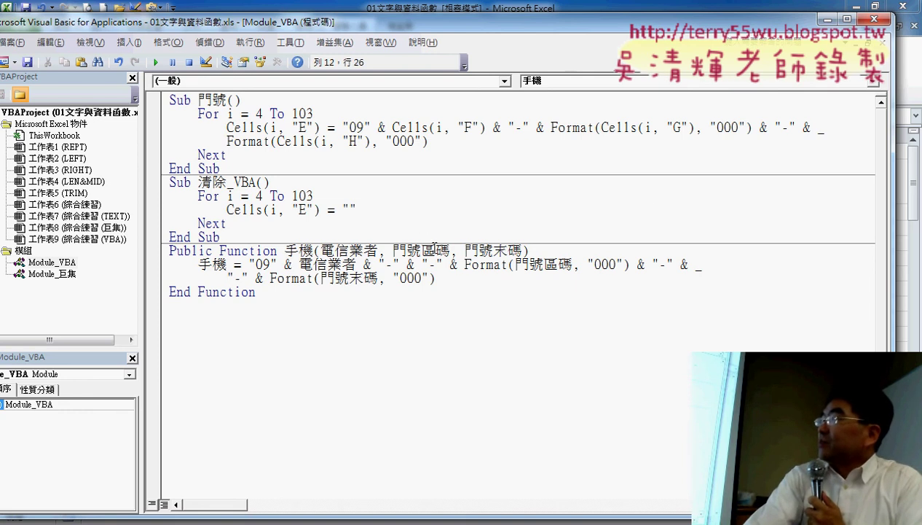
double_click(432, 250)
left_click(494, 251)
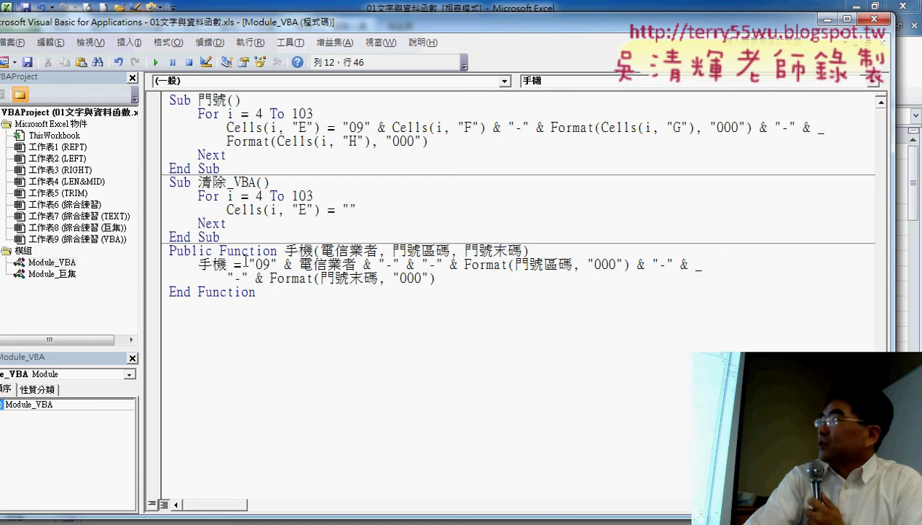
left_click_drag(248, 264, 278, 264)
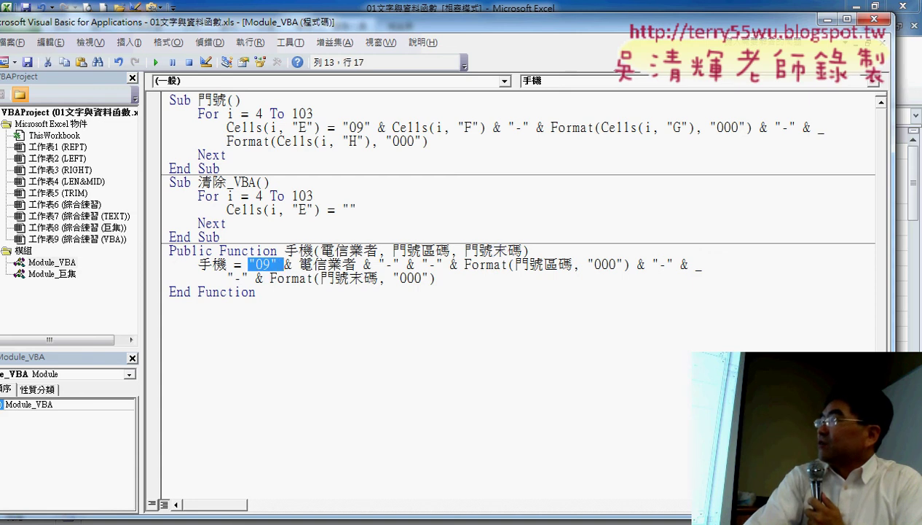
left_click(333, 264)
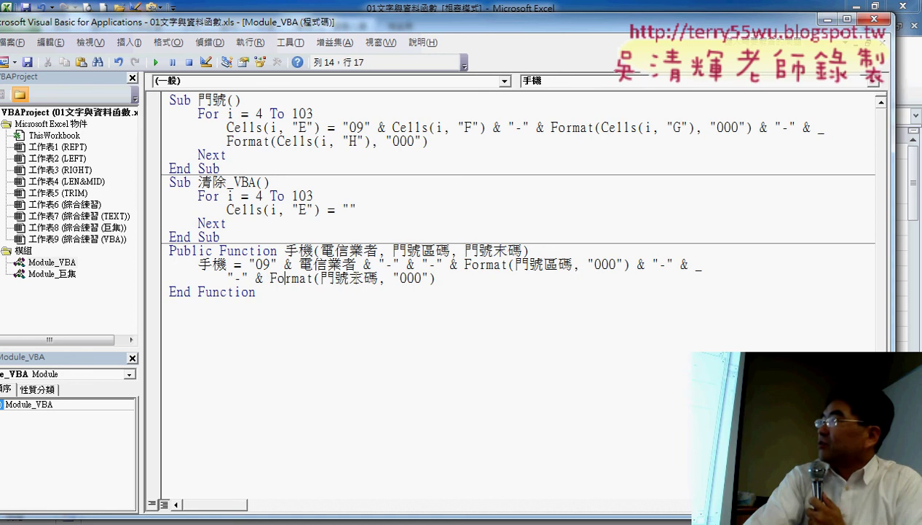
left_click_drag(436, 278, 253, 265)
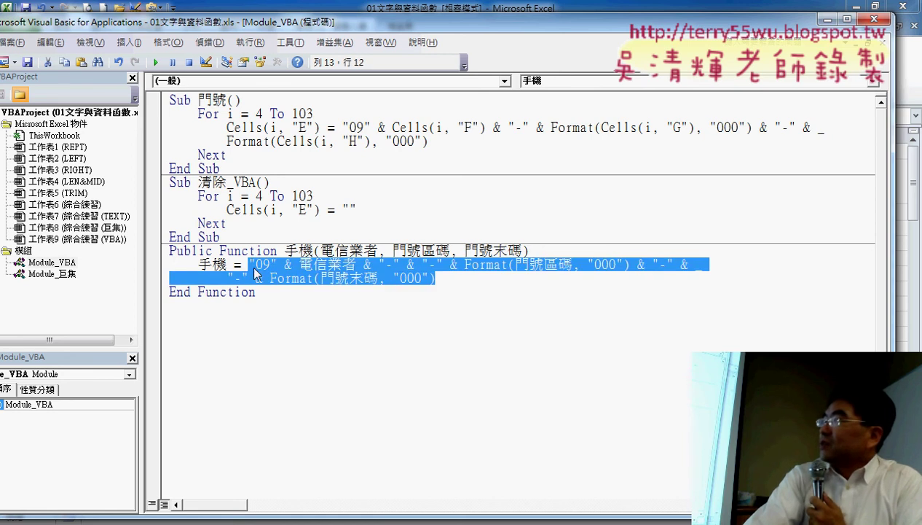
left_click_drag(228, 264, 198, 264)
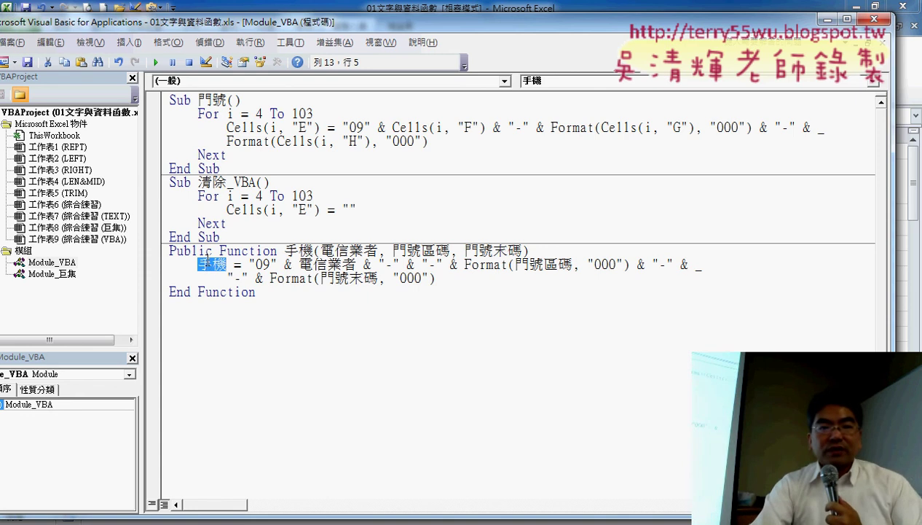
Maximize and restore the VBA editor, then close it to return to the worksheet.
left_click_drag(256, 27, 517, 41)
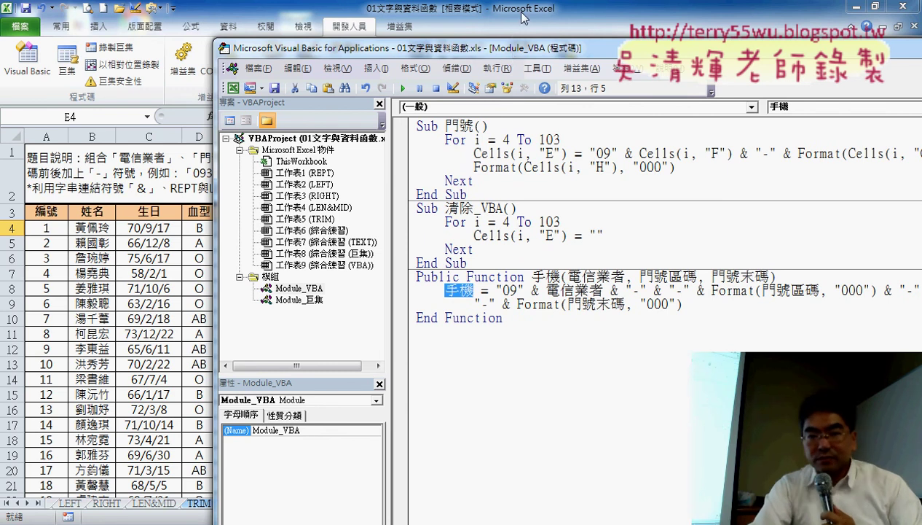
left_click_drag(514, 52, 314, 16)
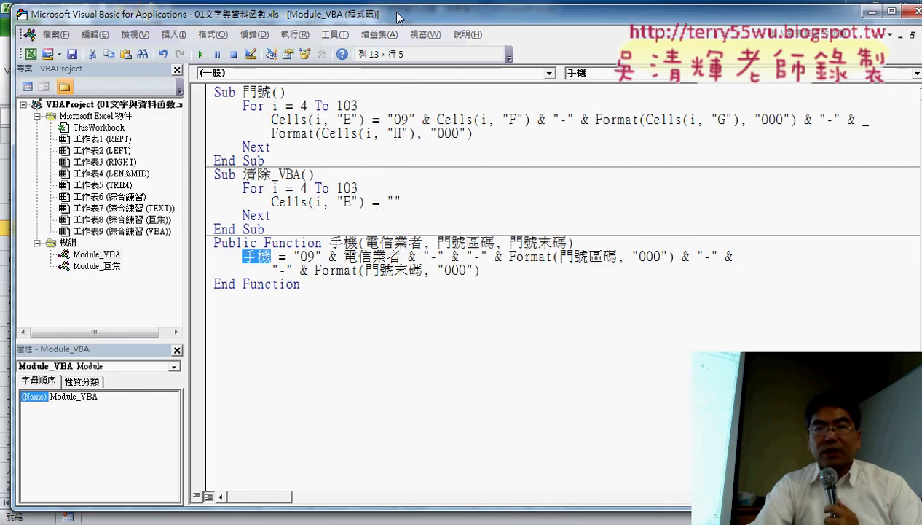
left_click_drag(399, 18, 384, 27)
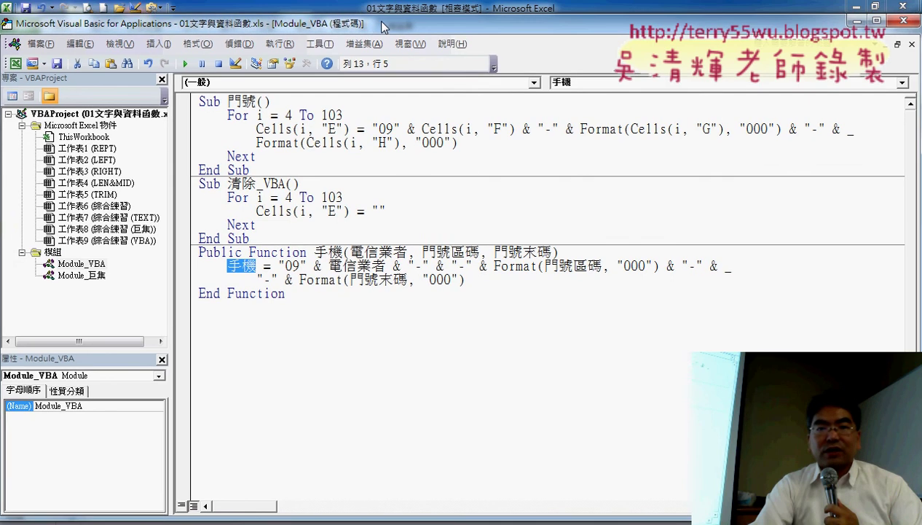
left_click(903, 23)
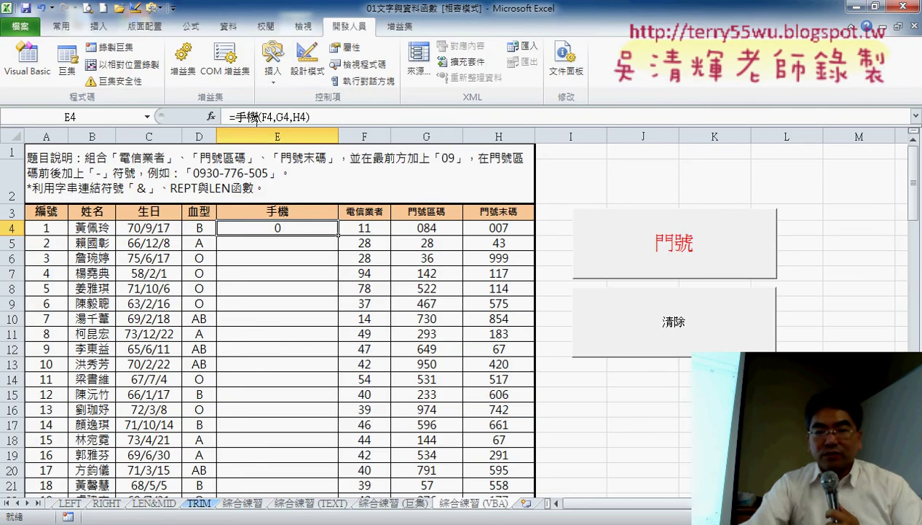
Delete E4's formula and reinsert the 手機 function from the User Defined category.
left_click(247, 116)
left_click_drag(309, 116, 231, 116)
key("Delete")
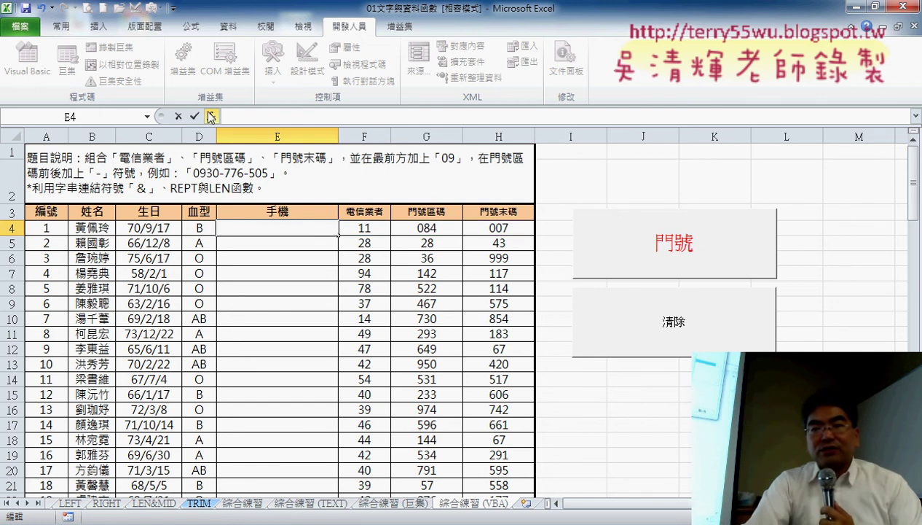
left_click(211, 116)
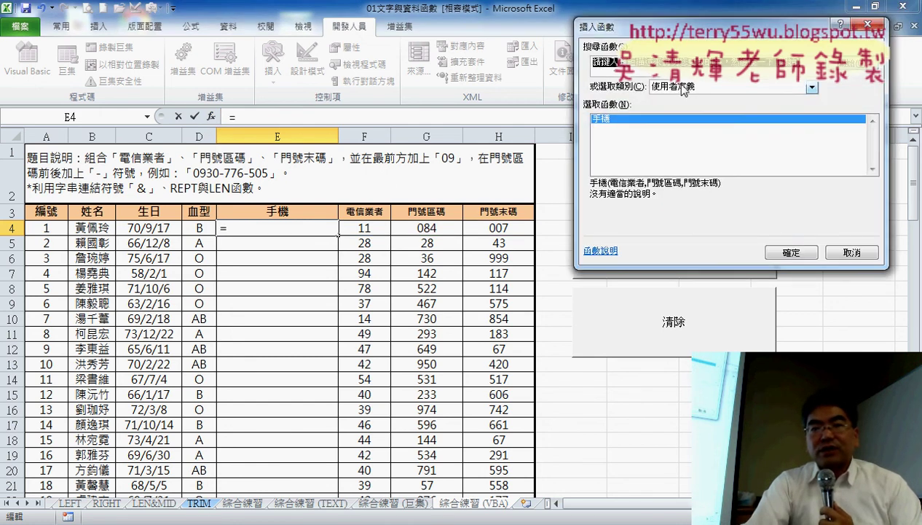
left_click(683, 89)
left_click(686, 194)
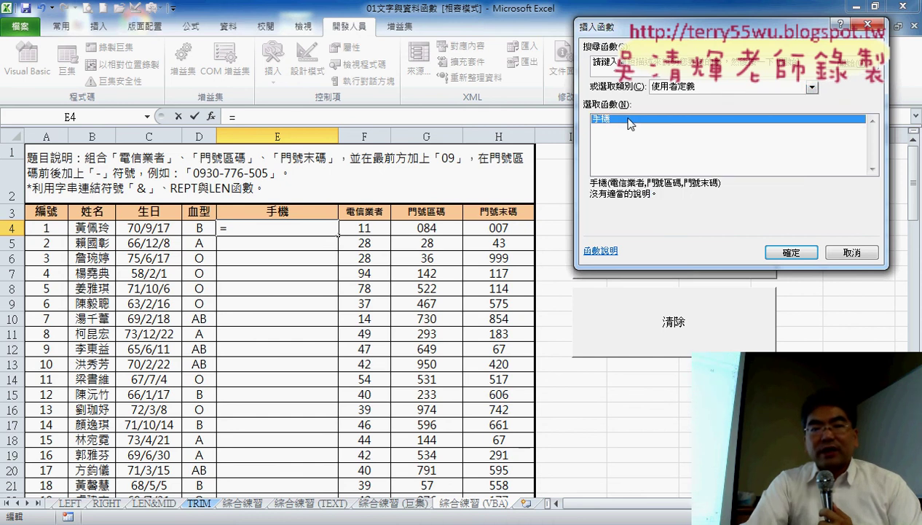
double_click(631, 119)
left_click_drag(607, 36, 288, 272)
left_click(362, 227)
left_click(309, 315)
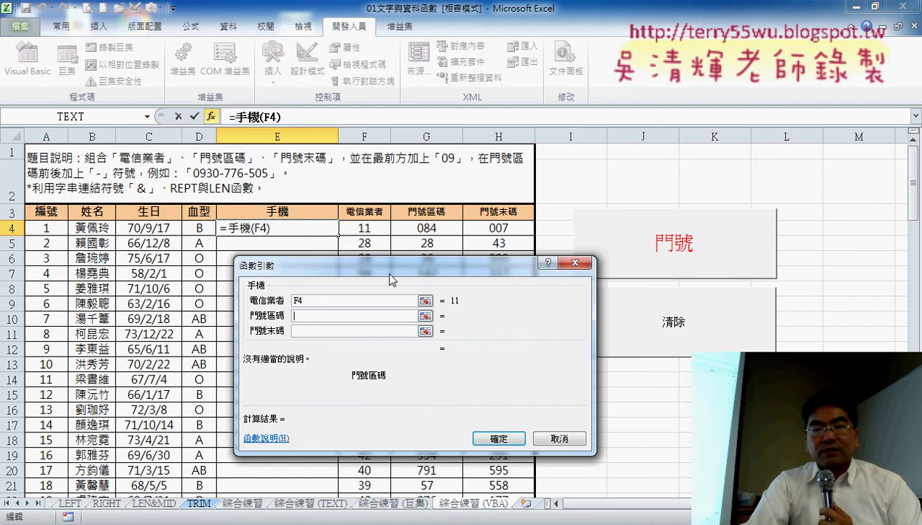
left_click(424, 227)
left_click(318, 332)
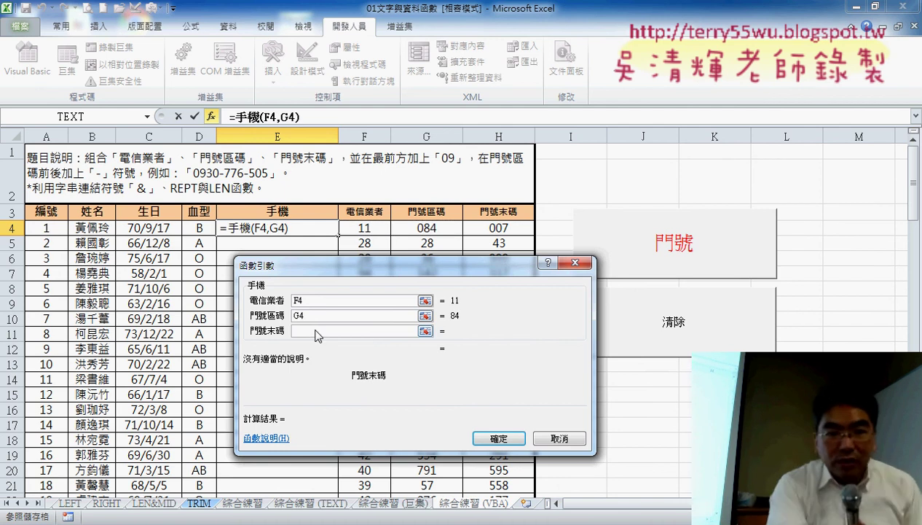
left_click(503, 228)
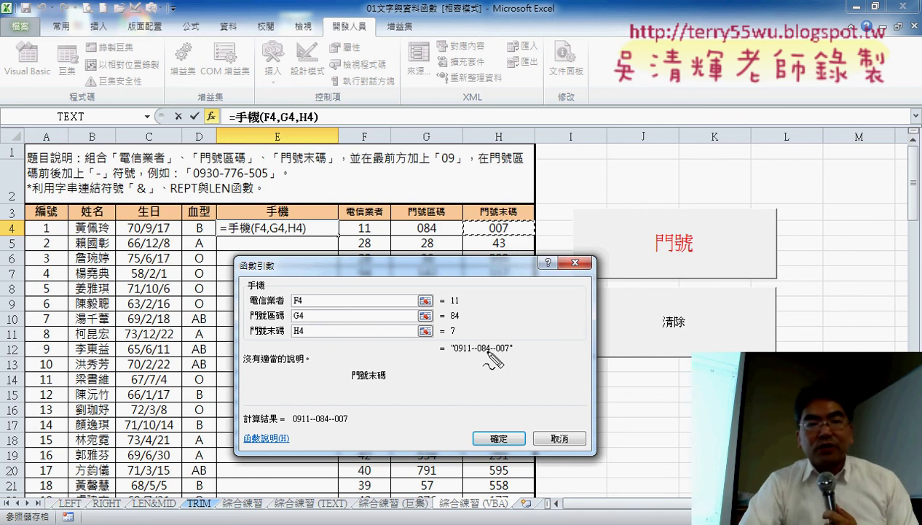
mouse_move(487, 357)
left_mouse_down()
mouse_move(519, 358)
mouse_move(472, 351)
mouse_move(502, 365)
left_mouse_up()
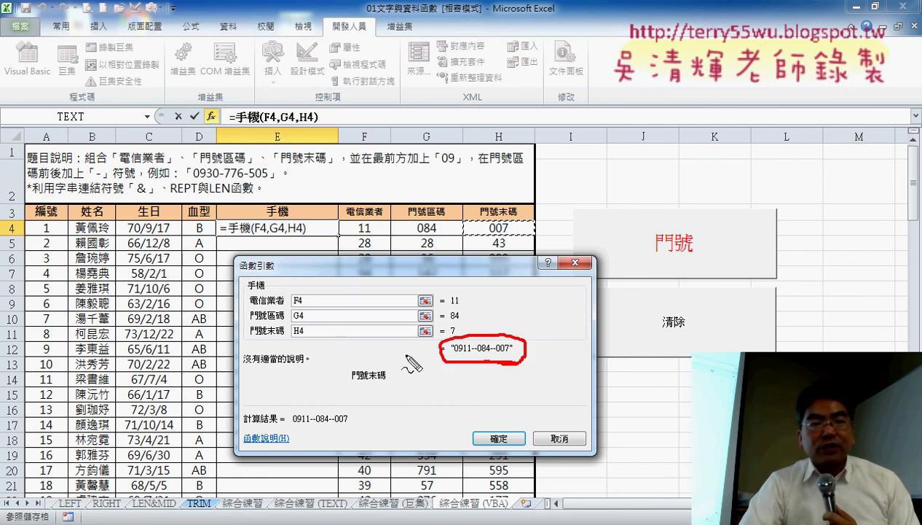
mouse_move(287, 242)
left_mouse_down()
mouse_move(329, 219)
mouse_move(321, 241)
left_mouse_up()
mouse_move(441, 349)
left_mouse_down()
mouse_move(299, 361)
mouse_move(263, 274)
mouse_move(272, 244)
left_mouse_up()
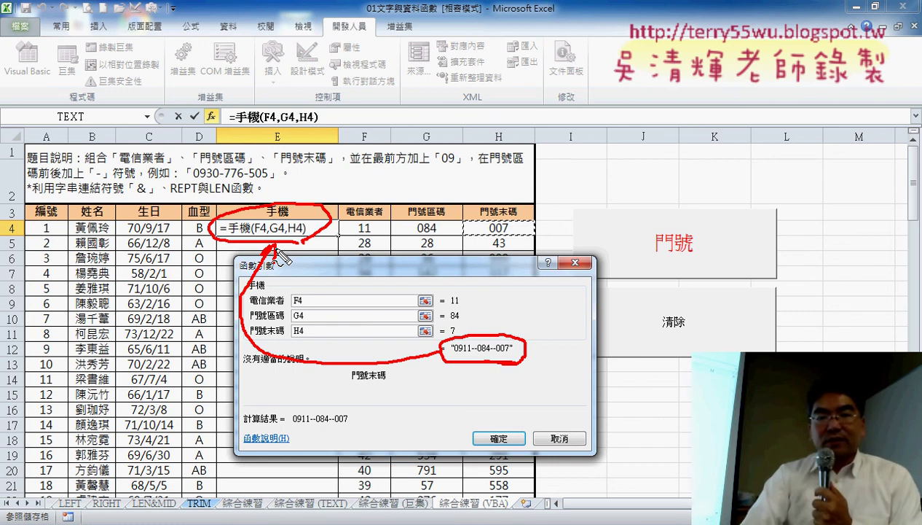
key("Escape")
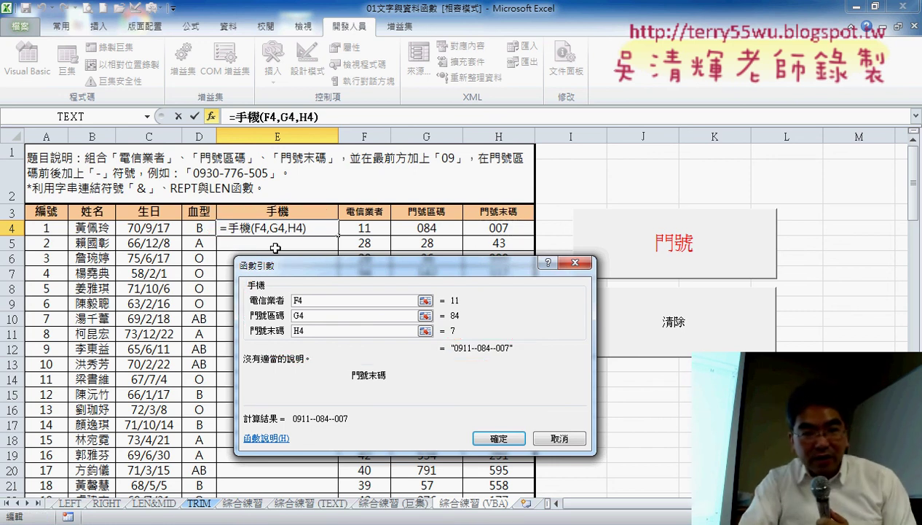
left_click(486, 437)
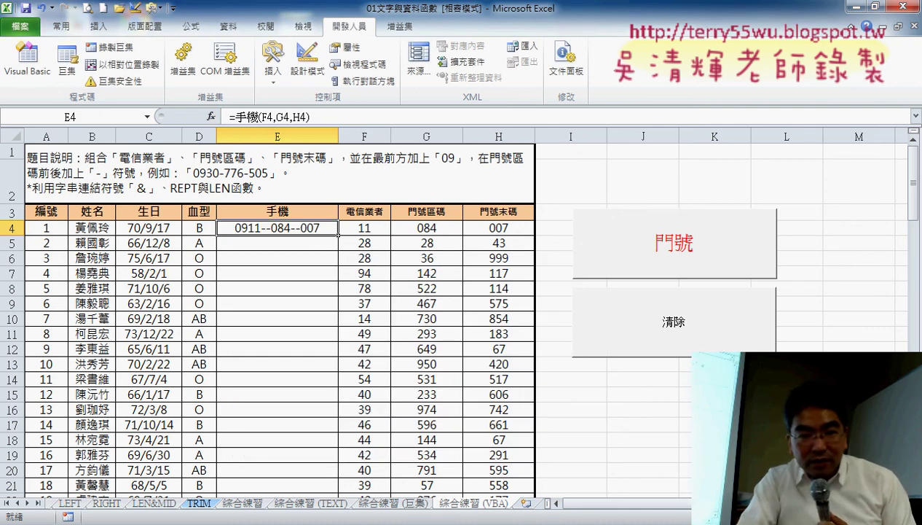
Delete both duplicated & "-" fragments from the 手機 line, close the editor, and reopen E4.
left_click(240, 455)
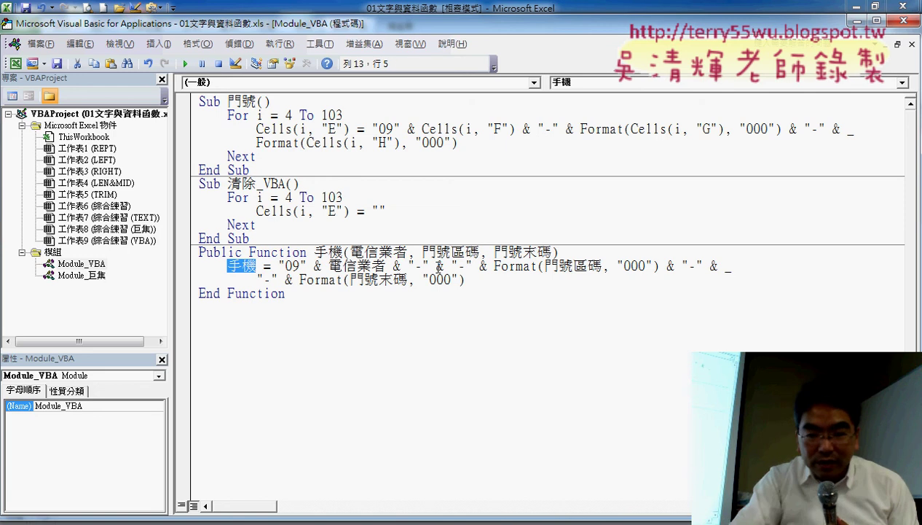
left_click_drag(436, 268, 481, 266)
key("Delete")
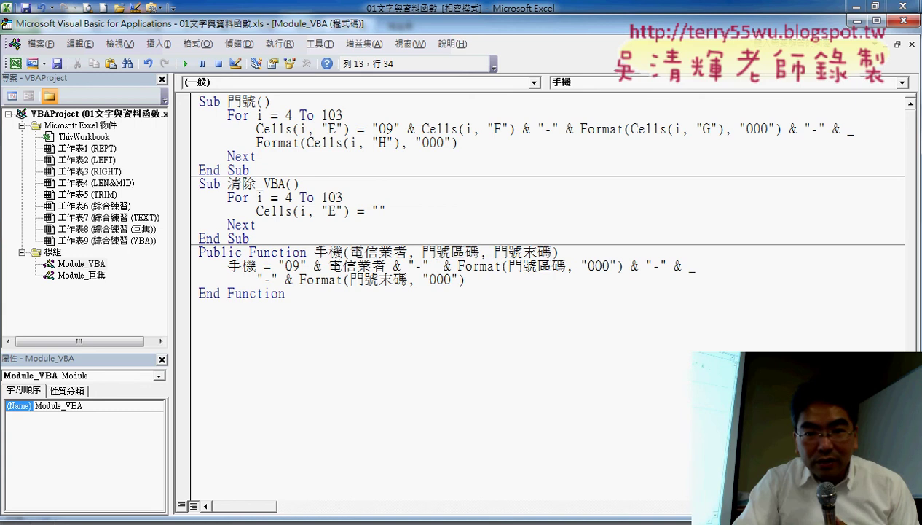
key("BackSpace")
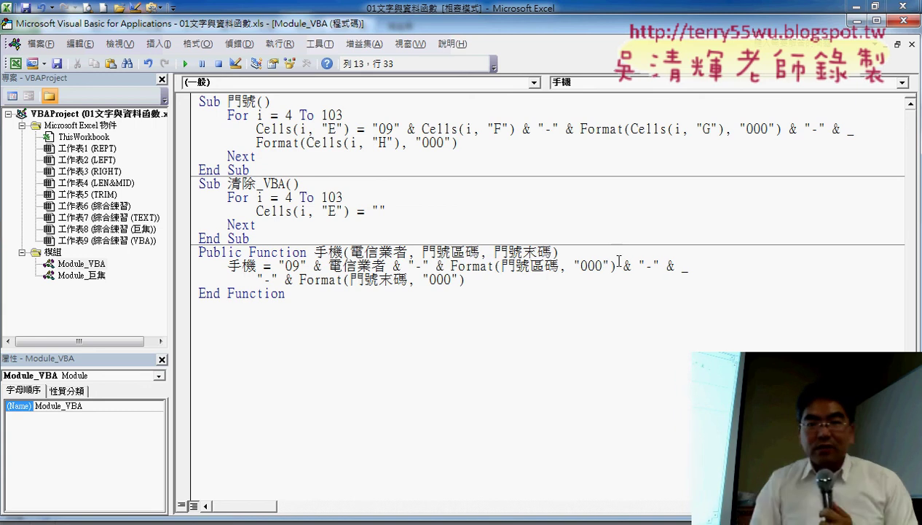
left_click_drag(618, 264, 660, 264)
key("Delete")
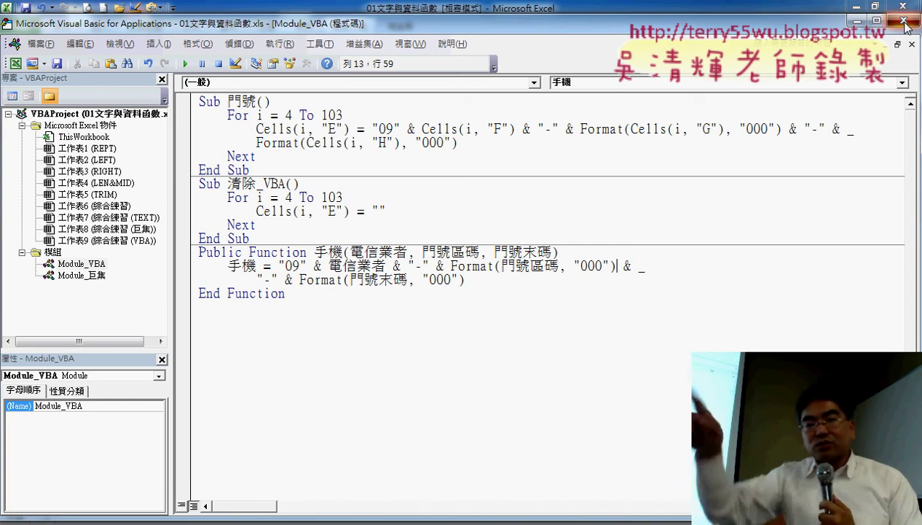
left_click(895, 25)
double_click(288, 227)
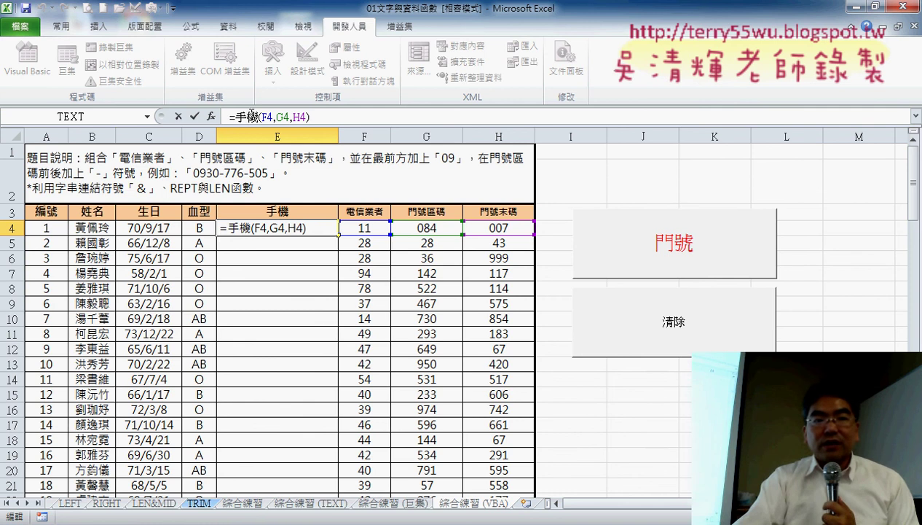
left_click(195, 116)
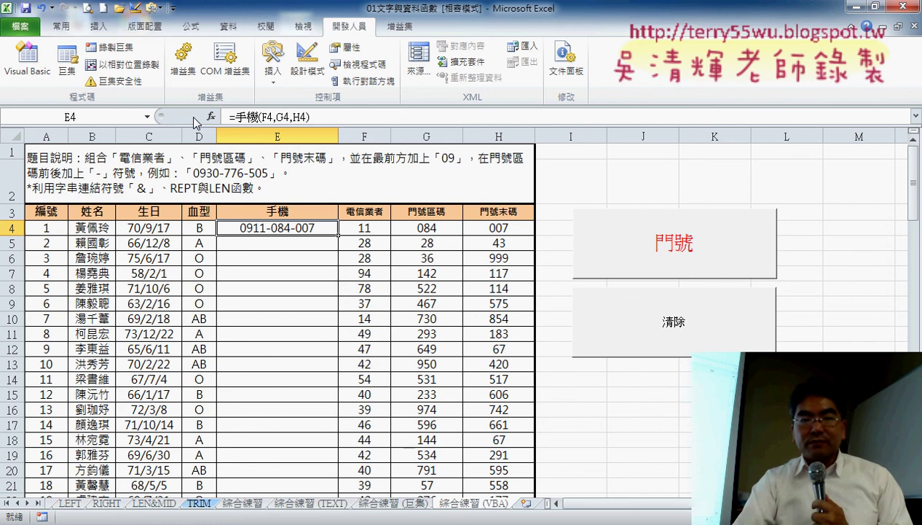
double_click(336, 234)
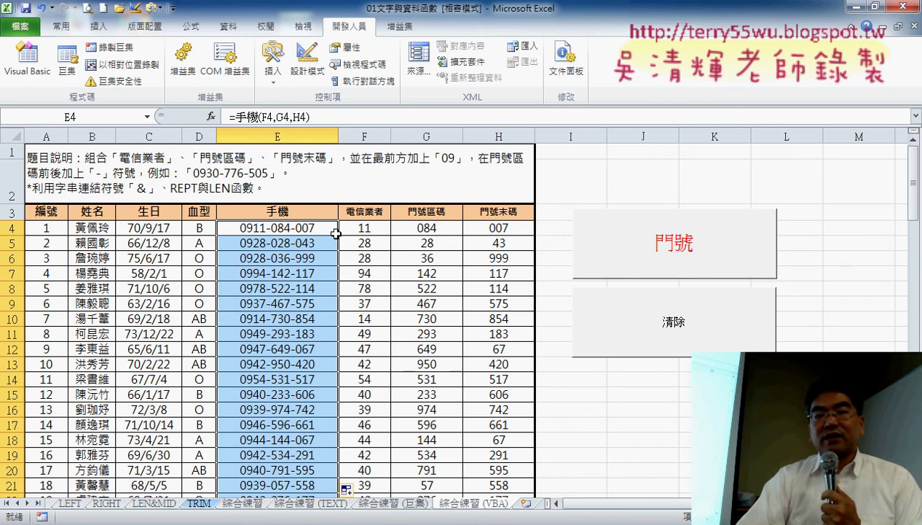
key("ctrl+z")
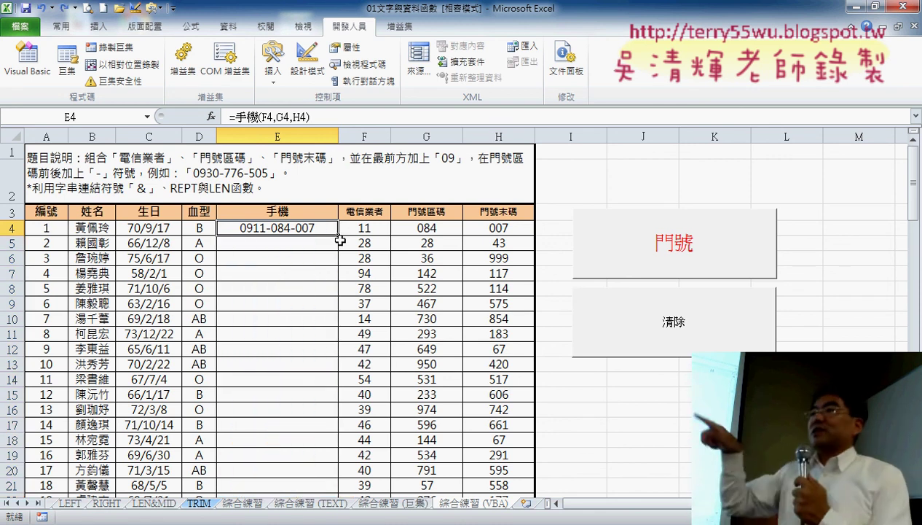
double_click(339, 235)
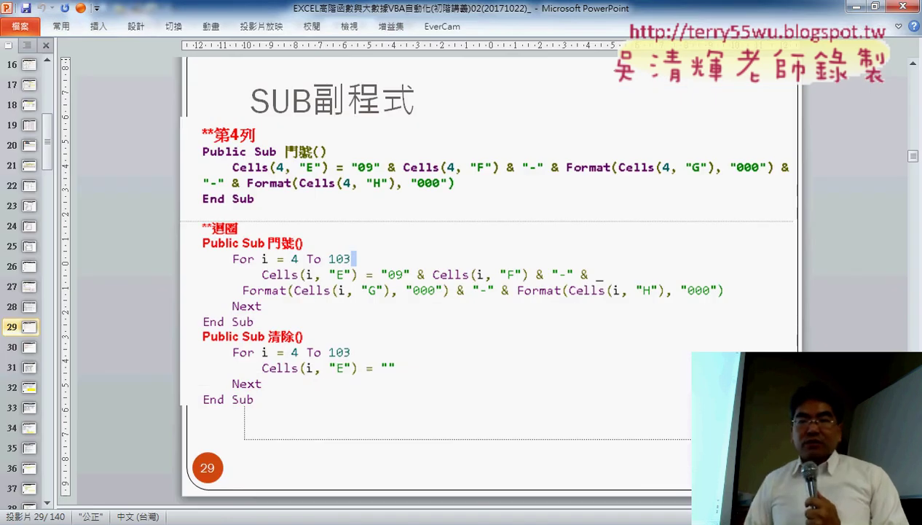
Scroll the slides to slide 30, 'Function自訂函數', showing the 手機 and 手機範圍 function code.
scroll(341, 351, "down", 3)
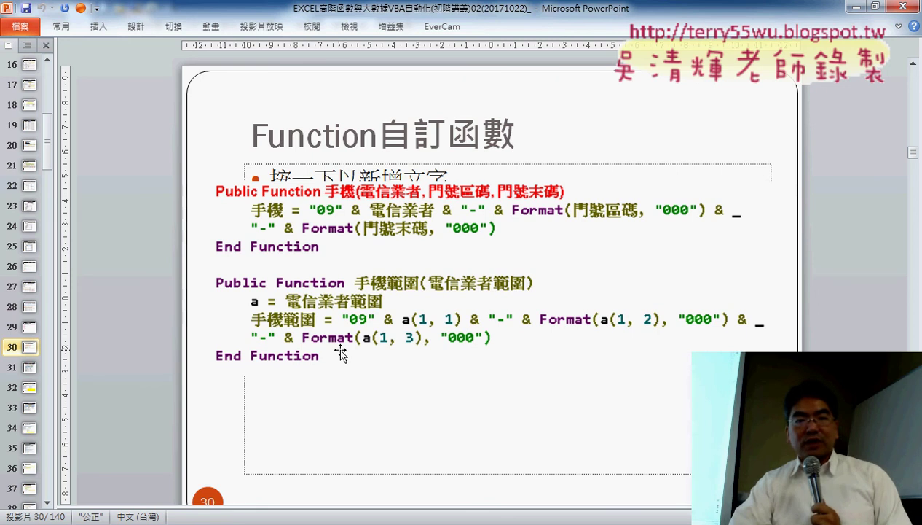
scroll(333, 362, "down", 1)
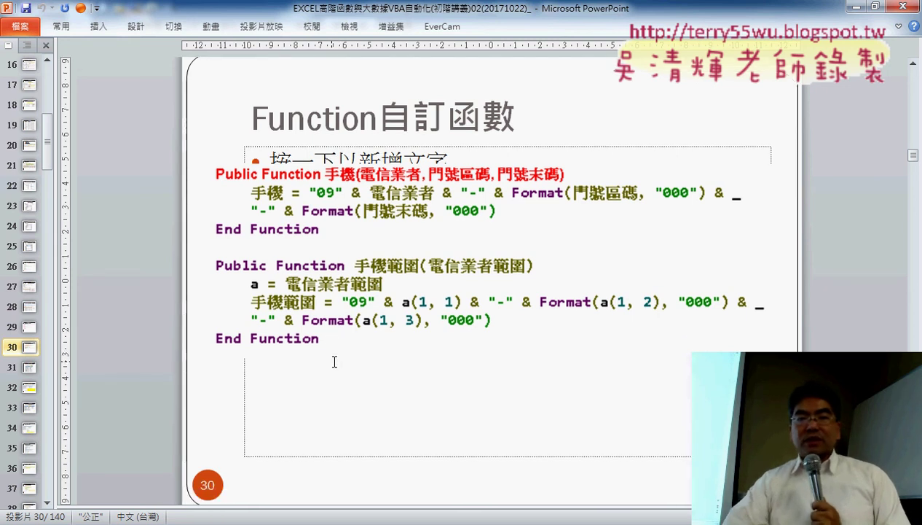
scroll(333, 362, "down", 1)
scroll(332, 362, "down", 2)
scroll(334, 367, "up", 1)
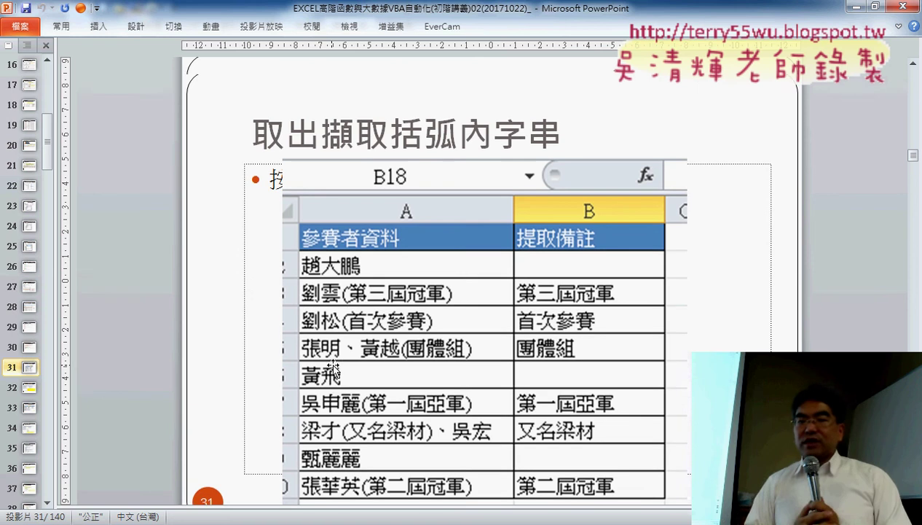
scroll(334, 367, "up", 2)
scroll(334, 367, "down", 2)
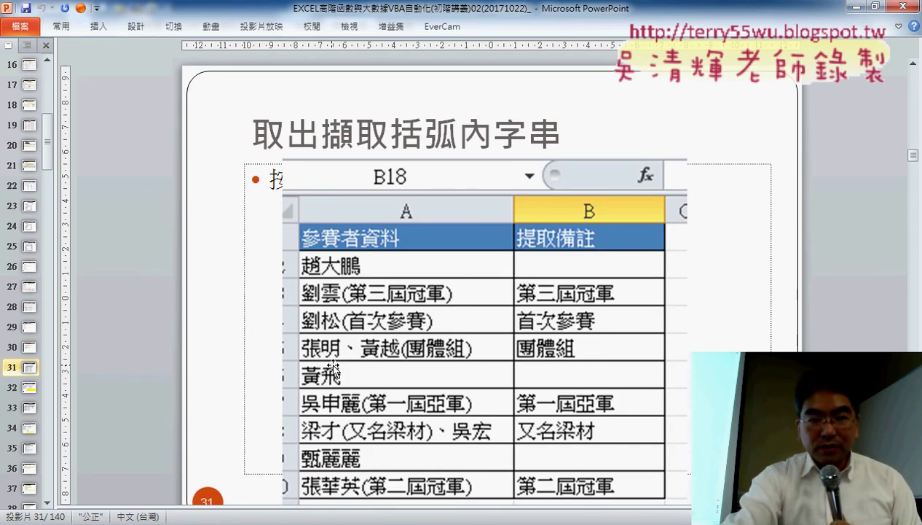
scroll(334, 368, "up", 3)
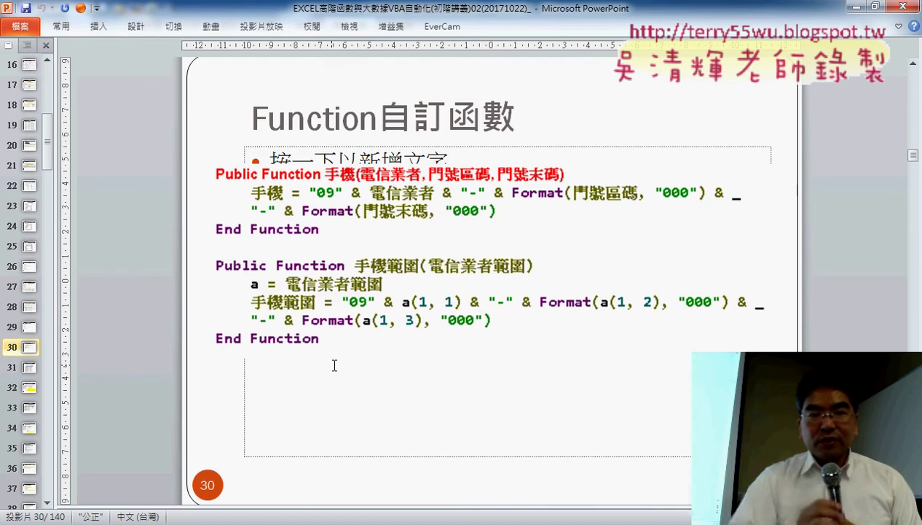